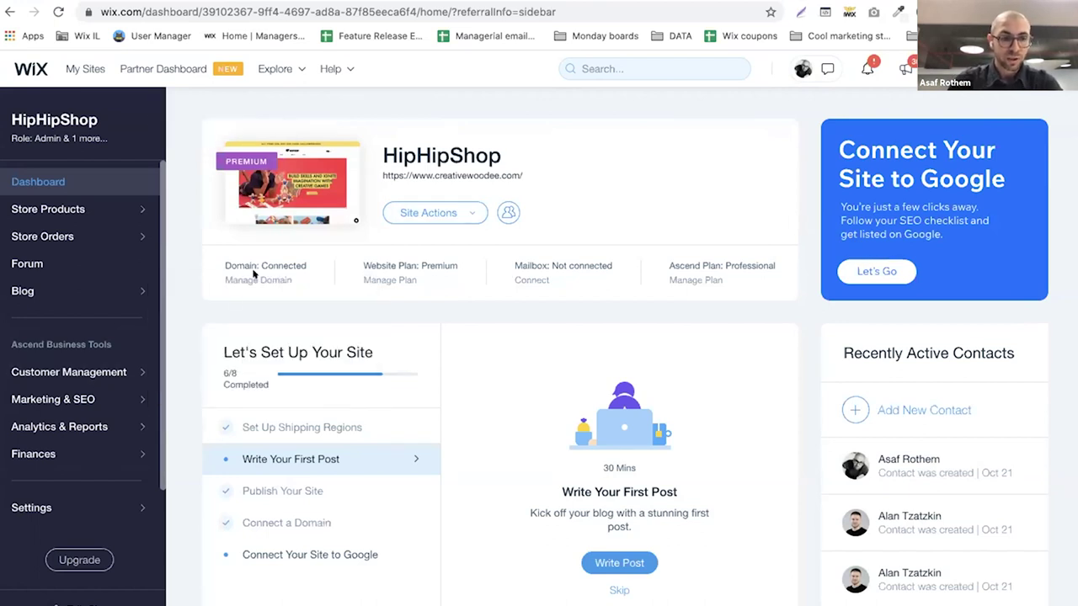
- Start a new coupon from the site's Coupons page, choosing the percentage Discount type
mouse_move(112, 401)
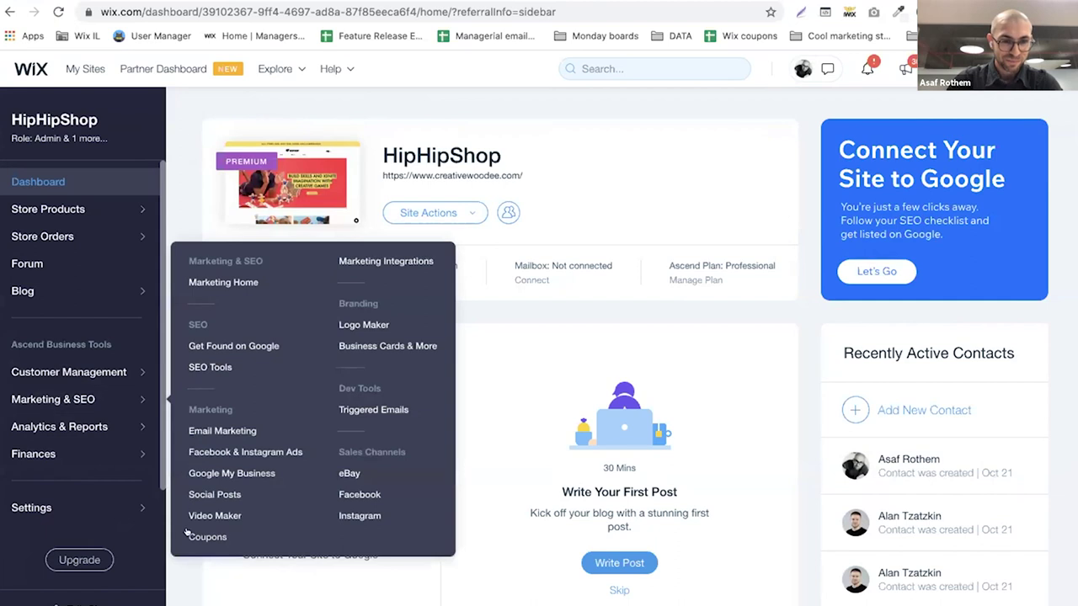
click(187, 533)
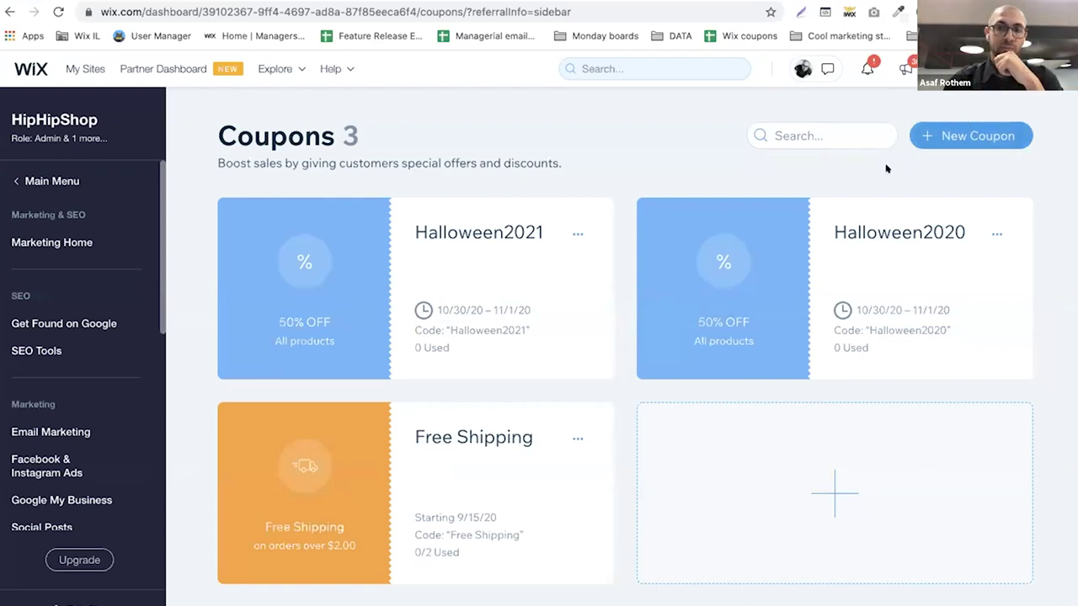
click(946, 136)
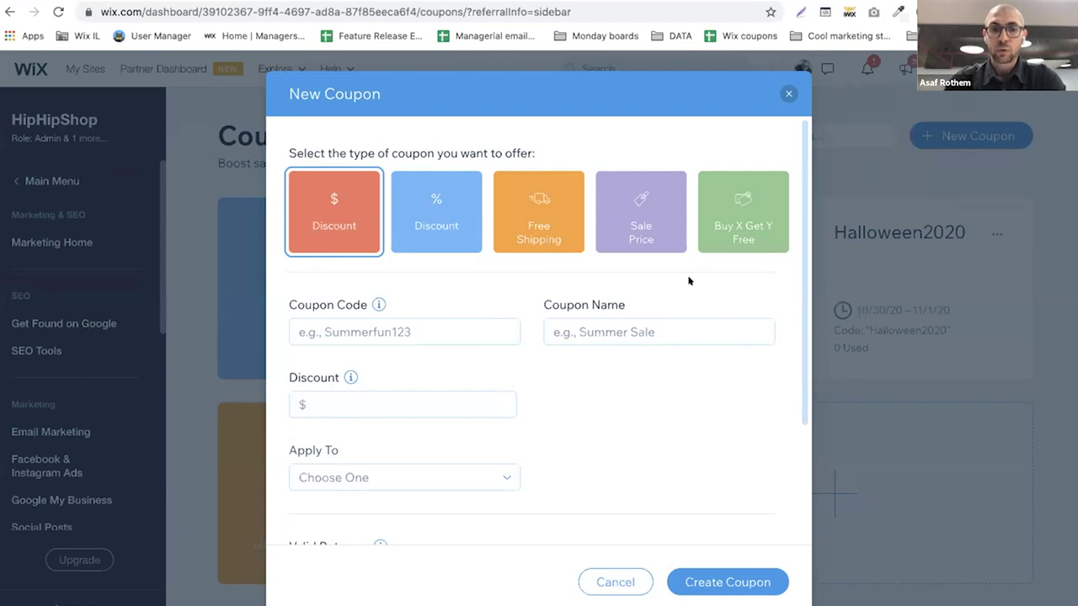
click(405, 206)
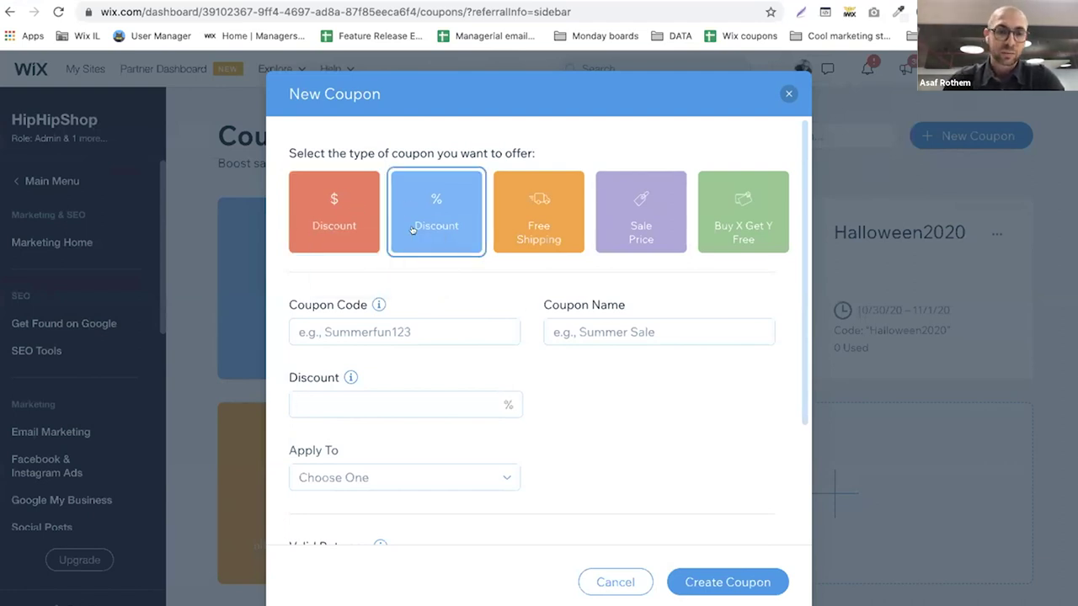
- Enter Halloween2023 as both the coupon code and the coupon name
click(481, 316)
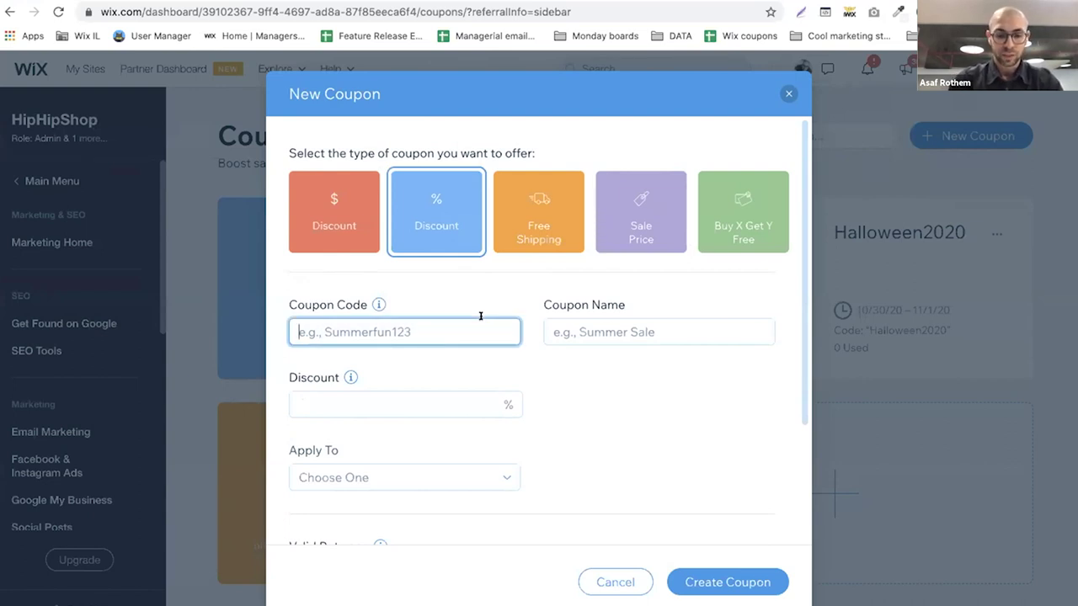
text(Hal)
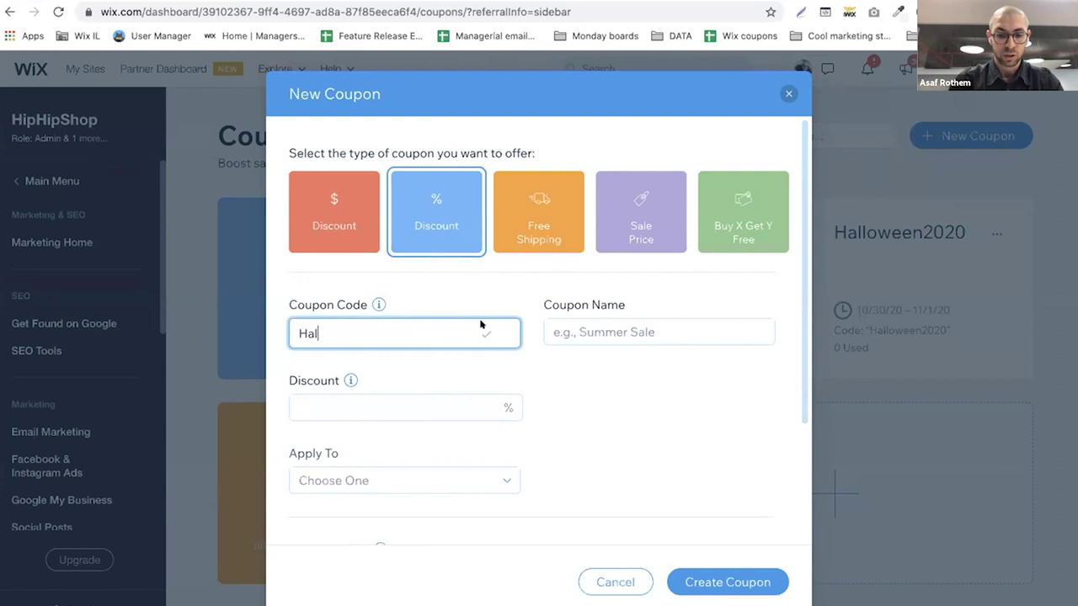
text(low)
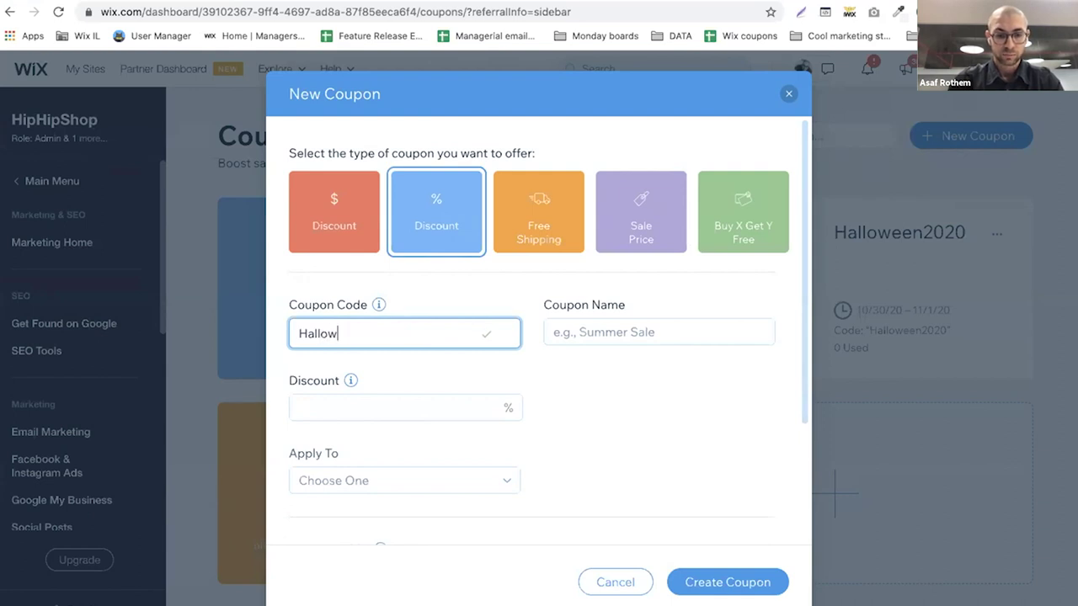
text(een2020)
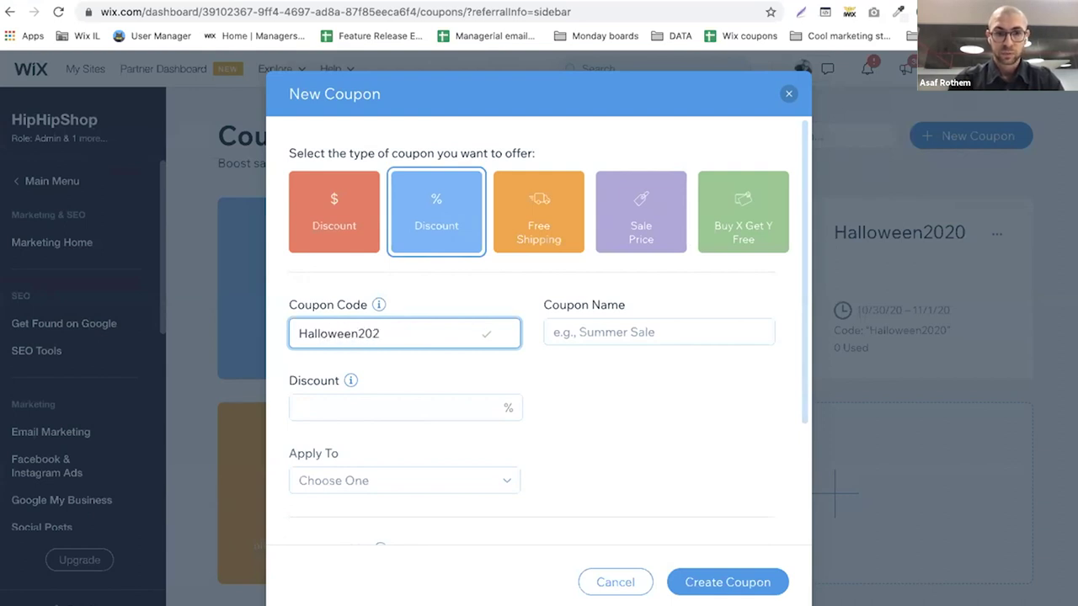
mouse_move(503, 329)
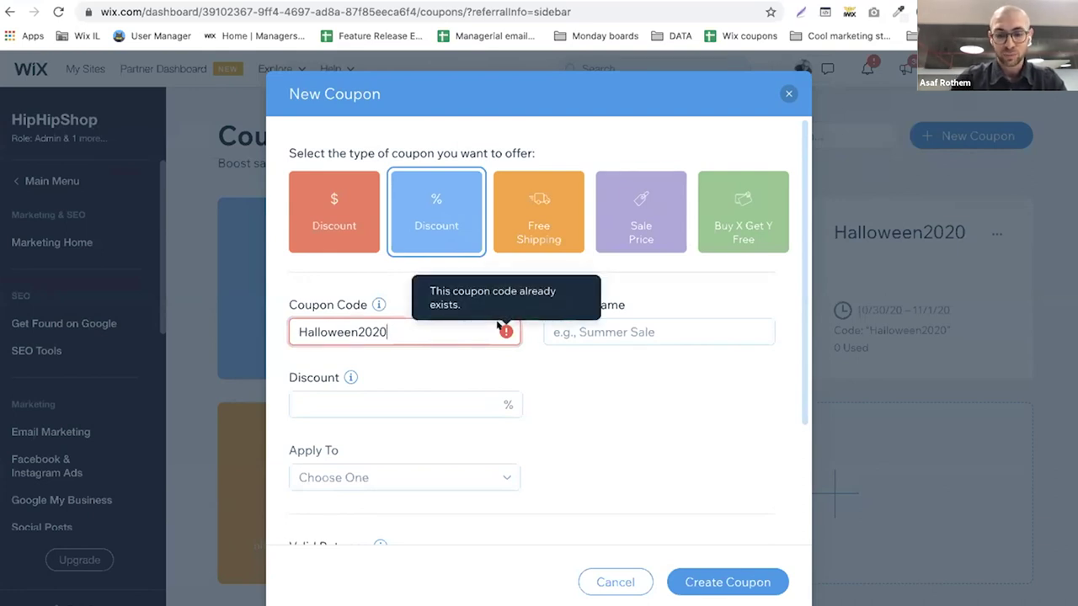
key(BackSpace)
text(3)
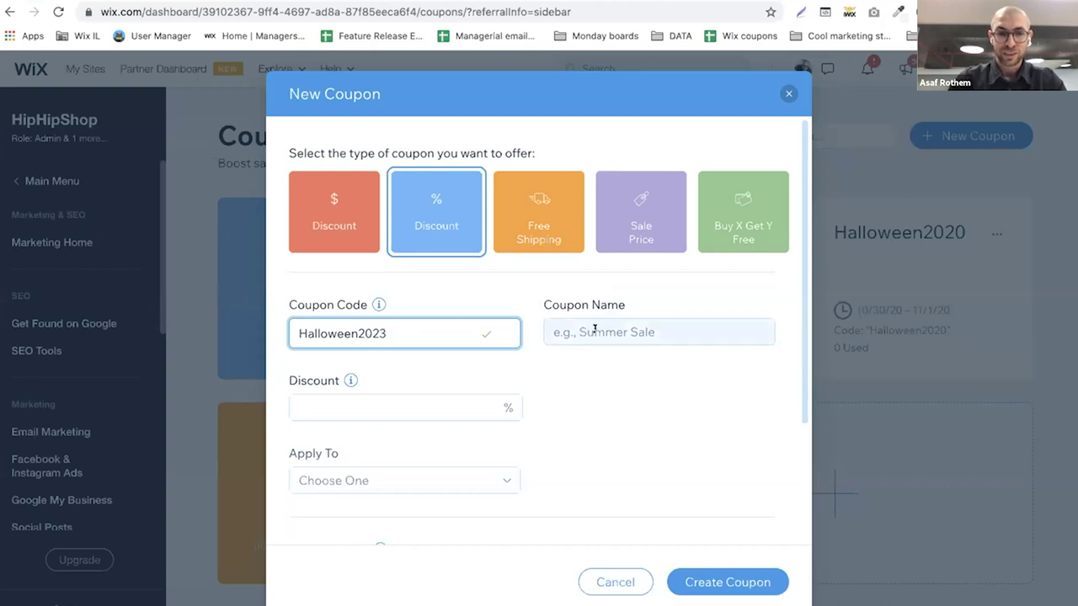
click(581, 372)
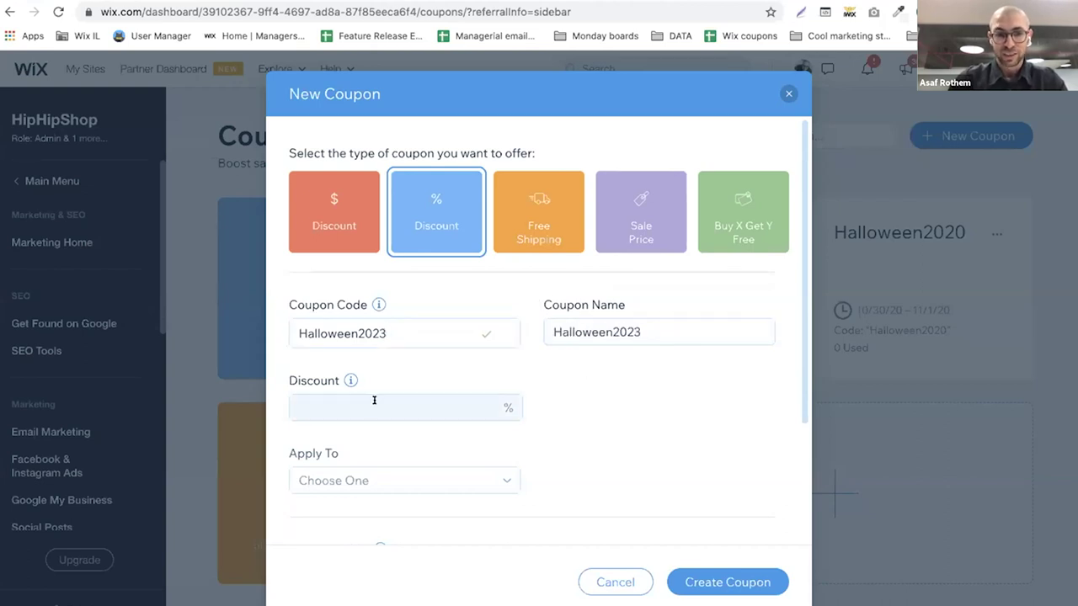
- Set the discount to 50% and apply it to all products, covering every relevant item in an order
click(347, 407)
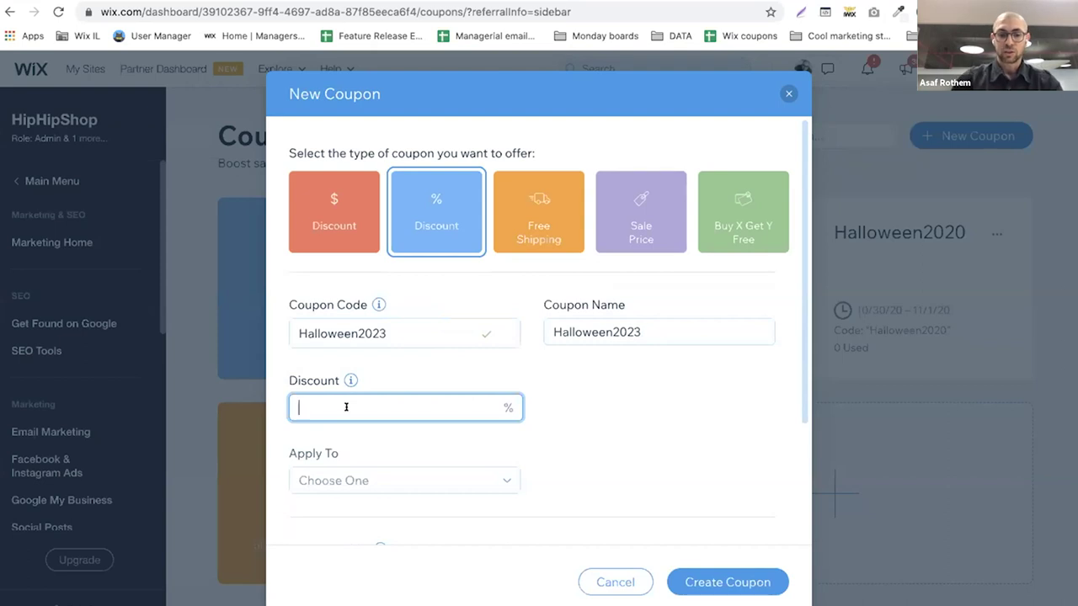
text(50)
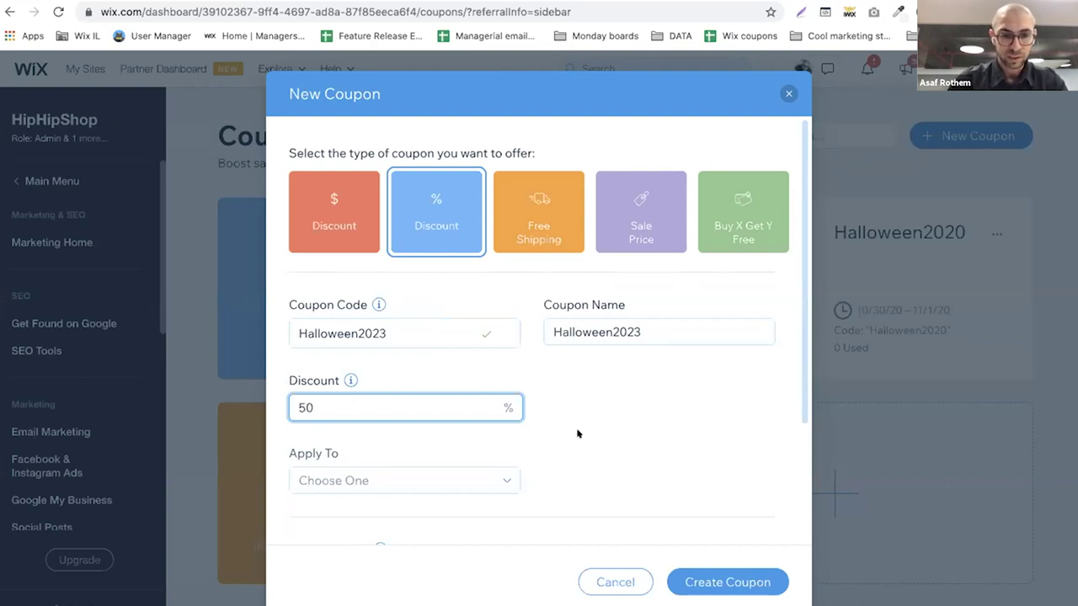
click(579, 435)
scroll(578, 433, down, 3)
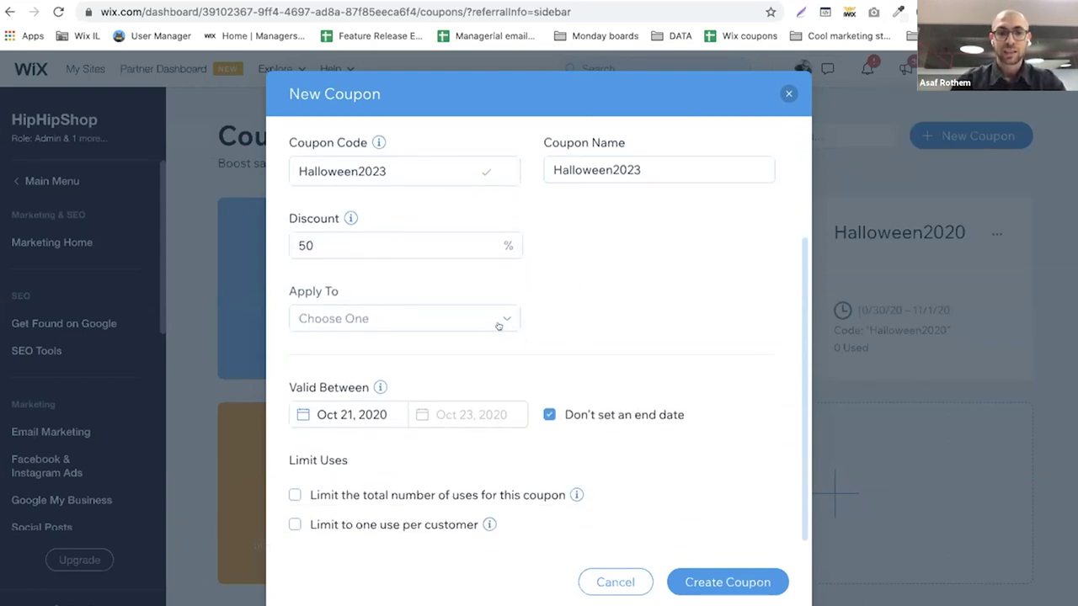
click(499, 326)
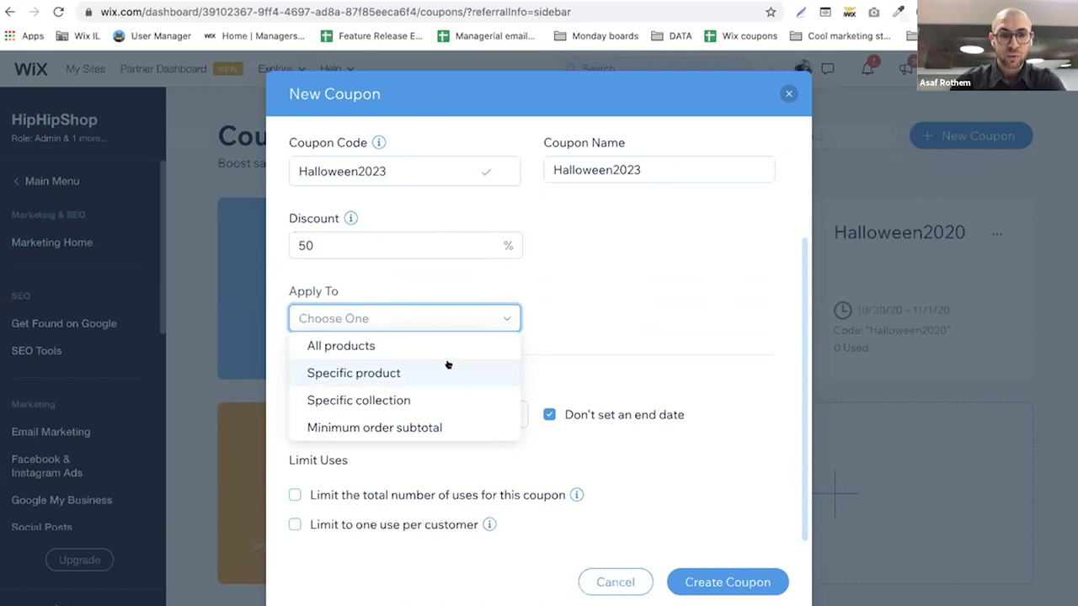
click(406, 345)
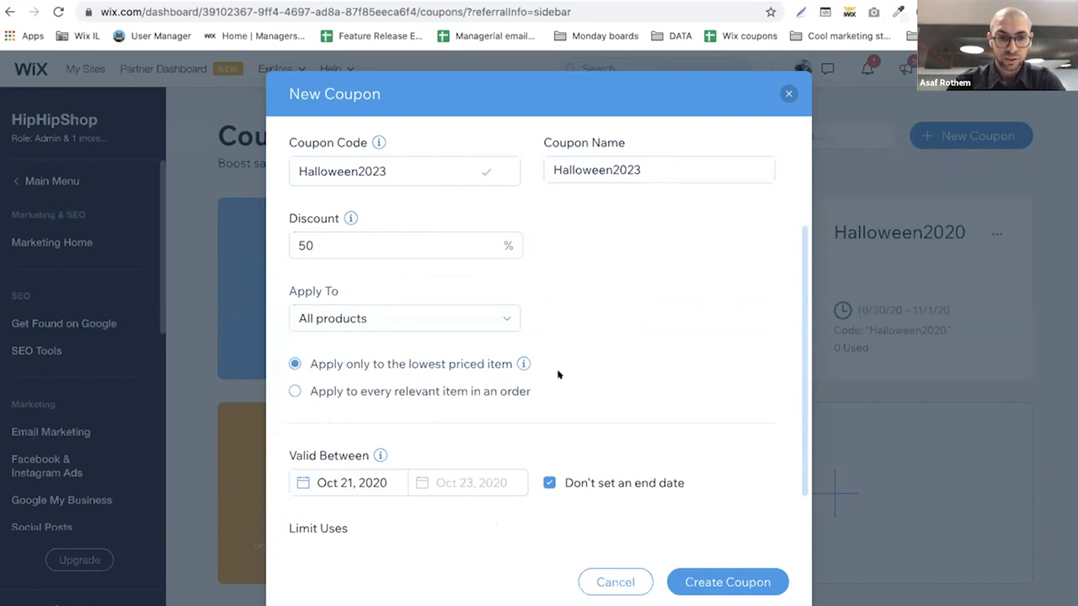
click(295, 392)
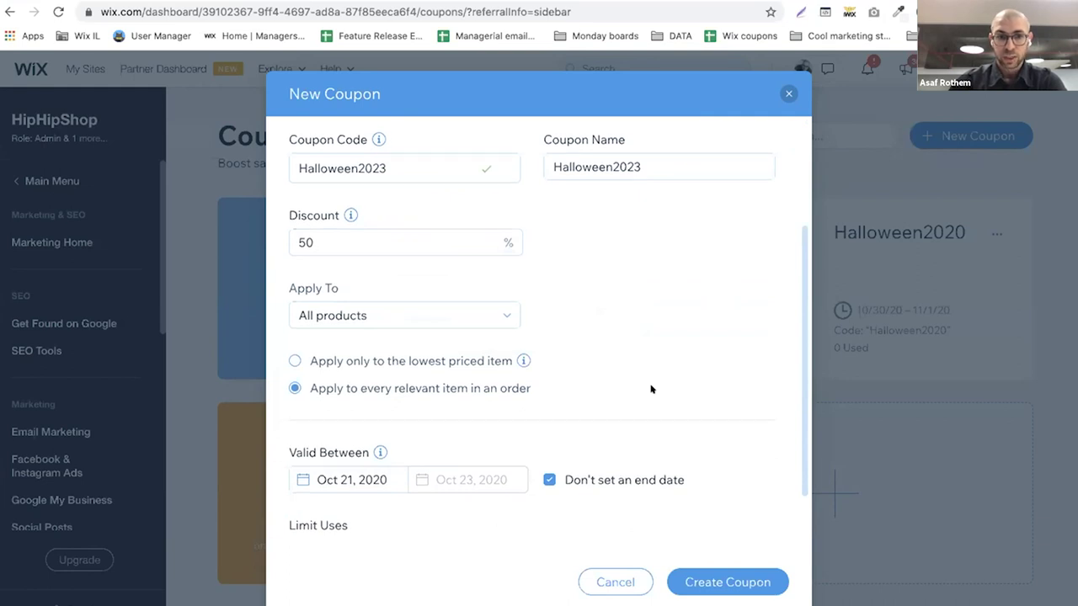
- Make the coupon valid from Oct 30, 2020 to Nov 01, 2020, limit it to one use per customer, and create it
scroll(651, 389, down, 2)
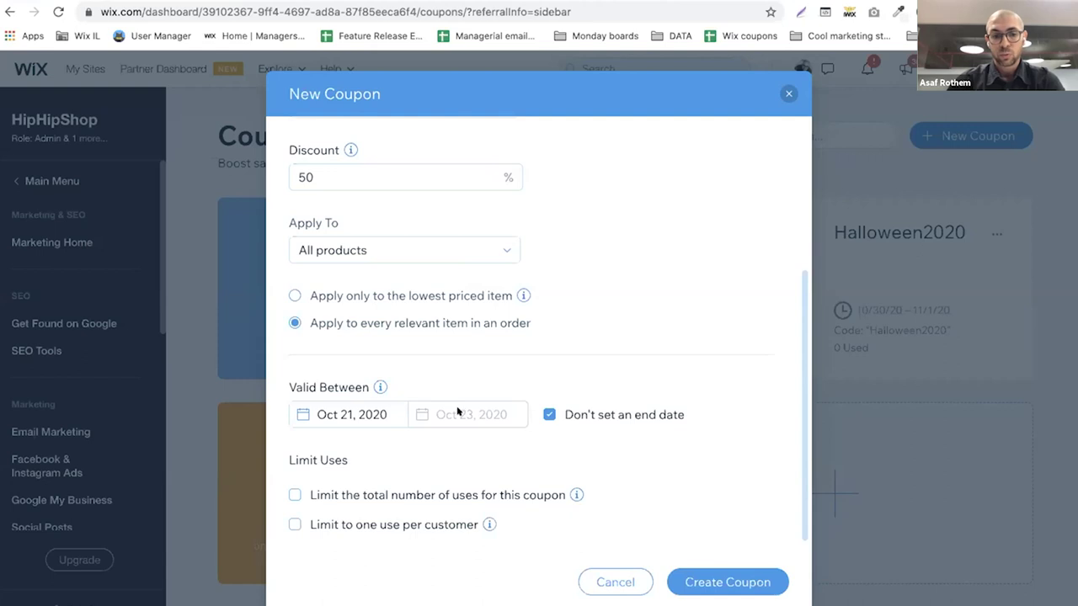
click(356, 412)
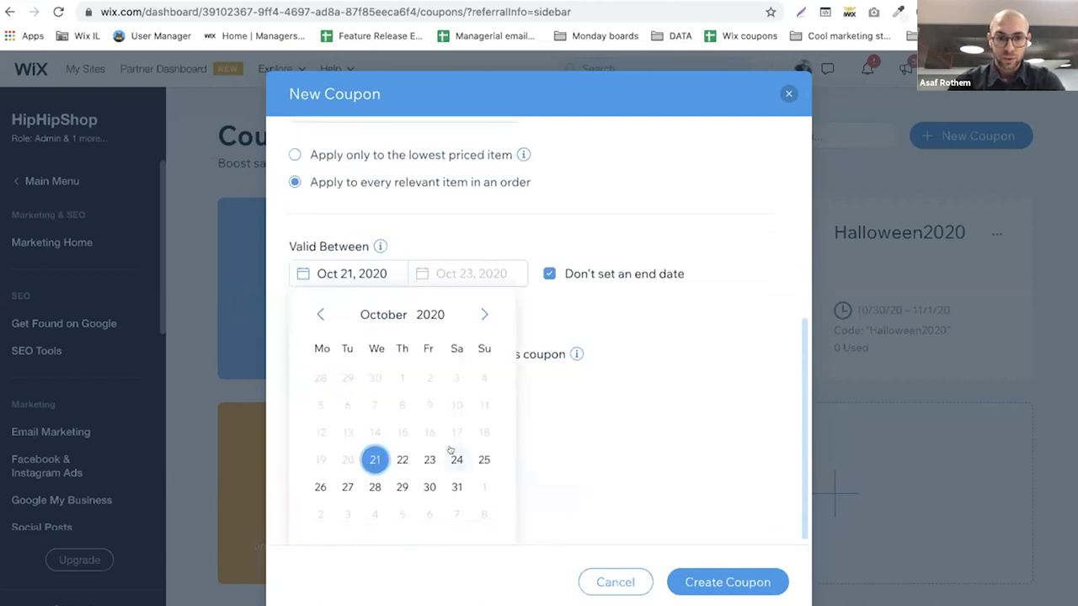
click(430, 487)
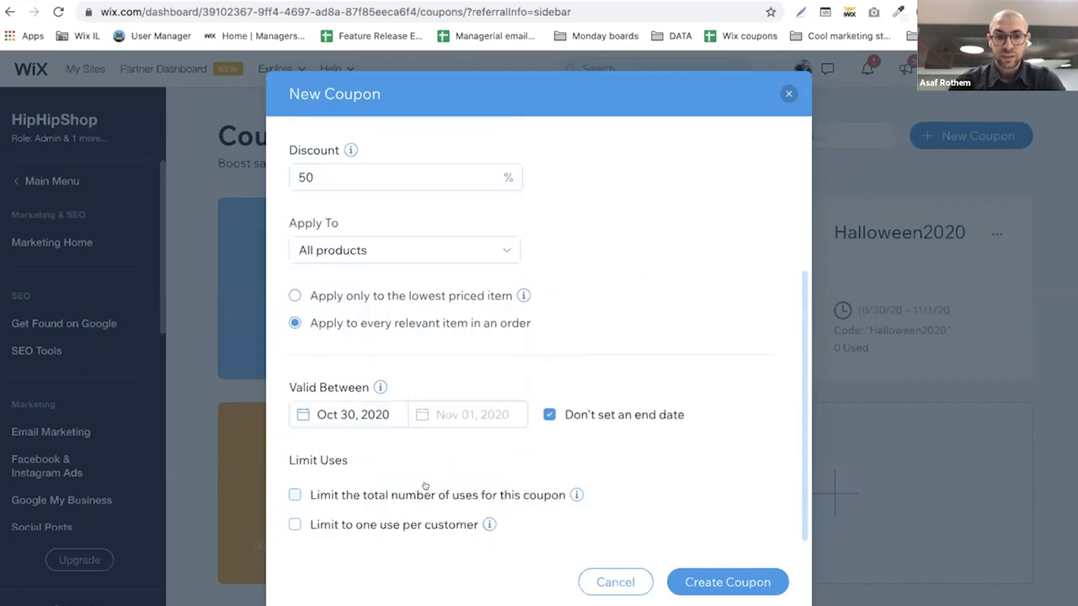
click(550, 415)
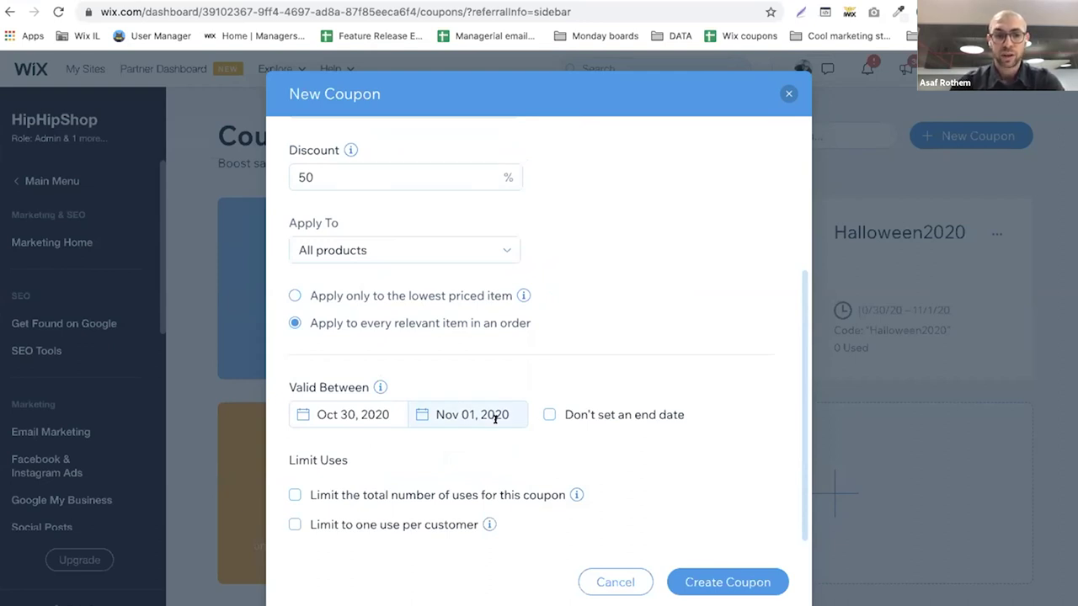
click(294, 524)
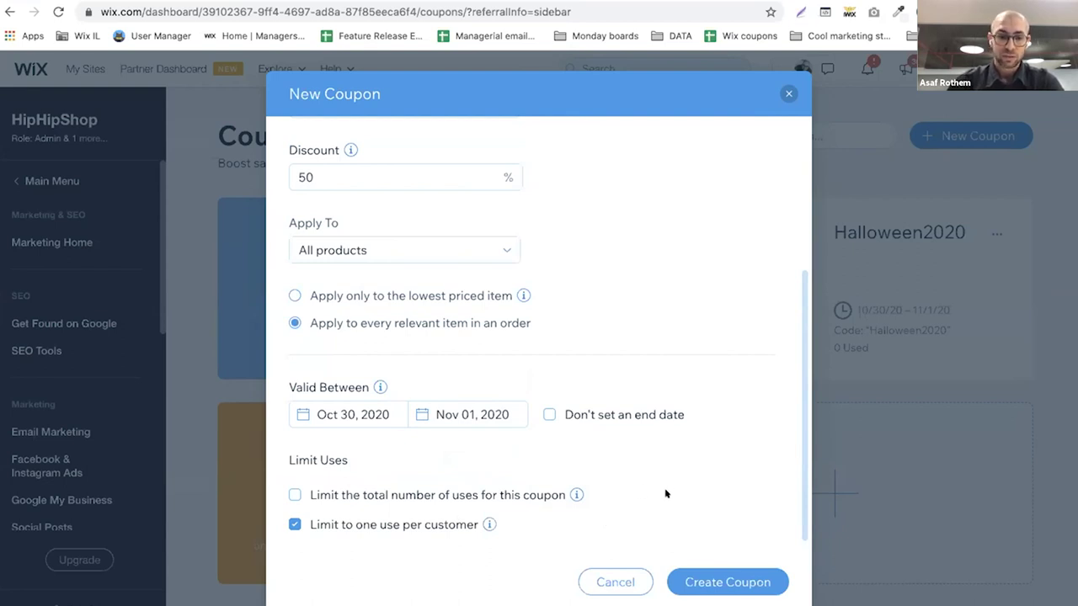
click(707, 579)
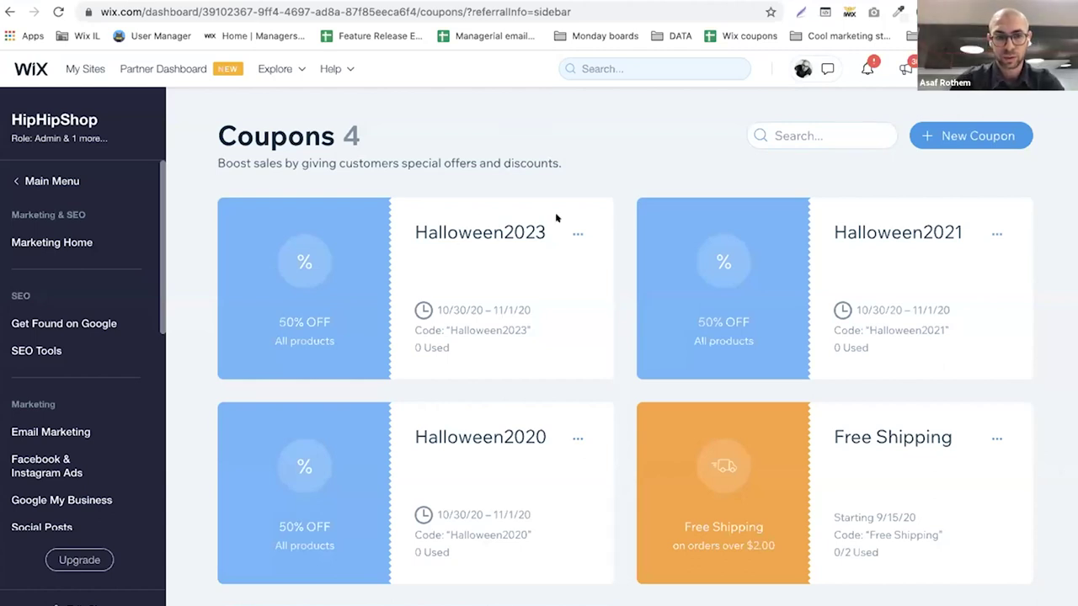
- Open the Halloween2023 coupon for editing and review its settings
click(576, 234)
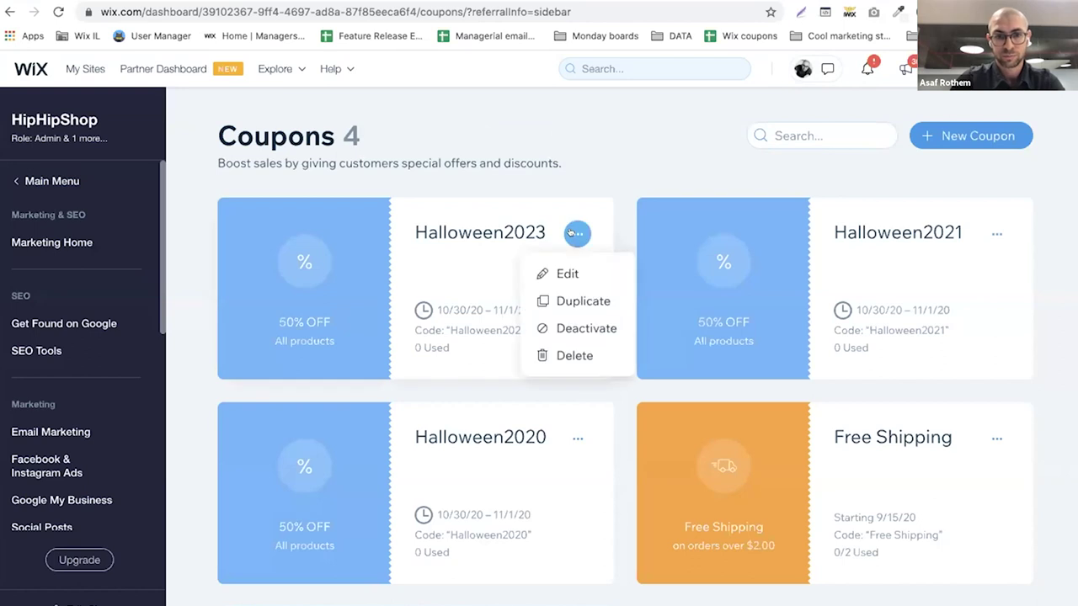
click(564, 275)
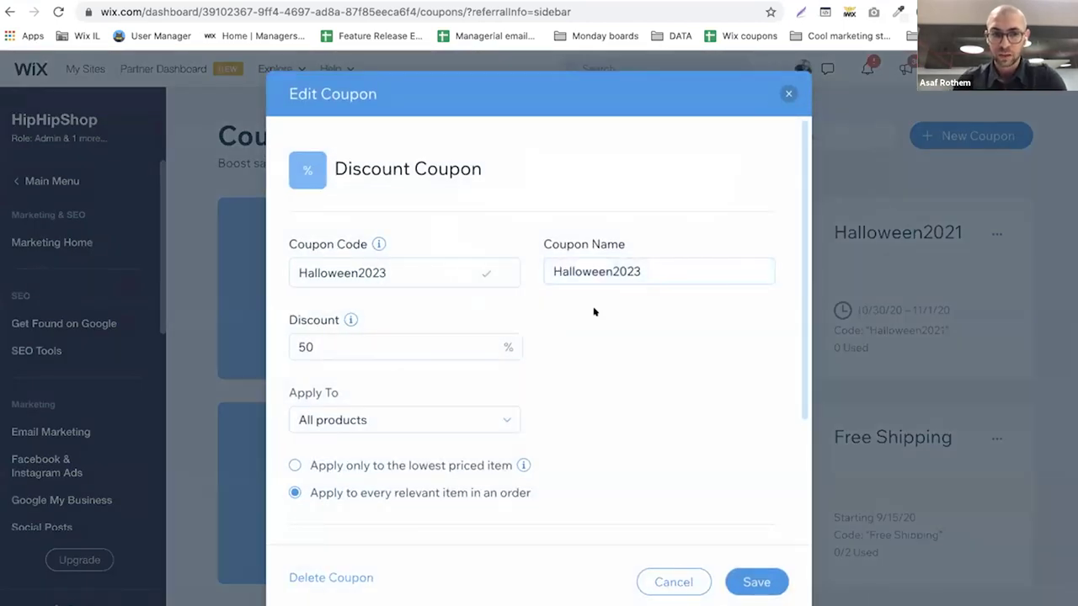
mouse_move(523, 465)
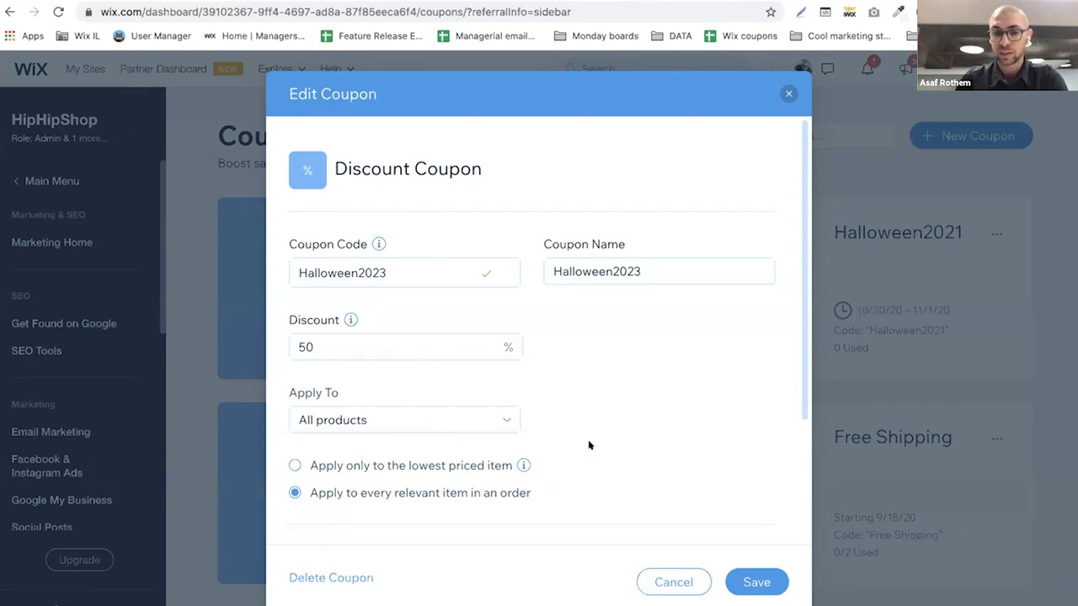
scroll(587, 443, down, 2)
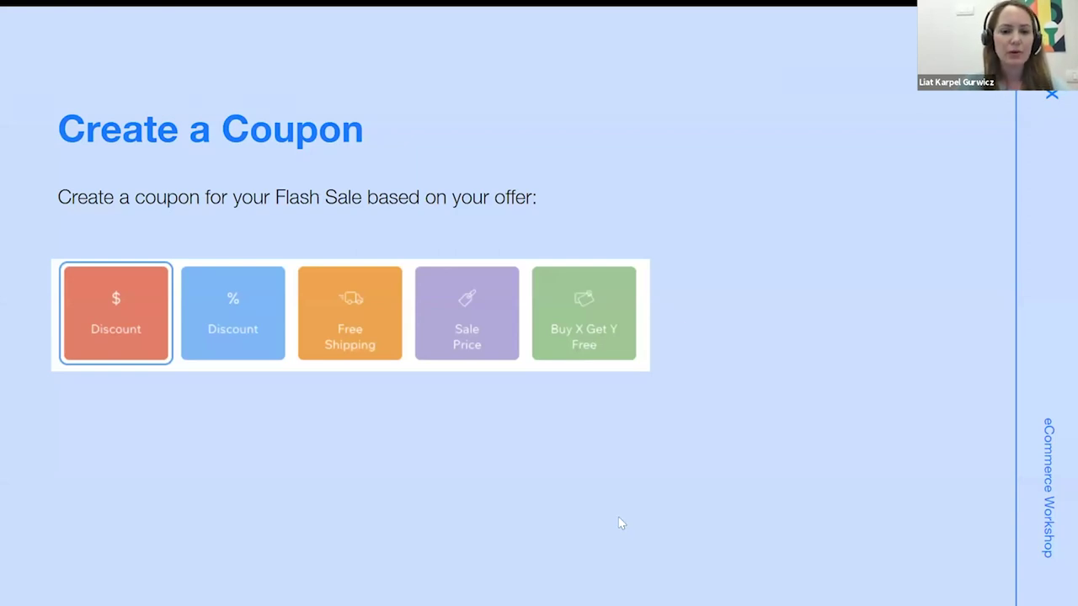
key(Right)
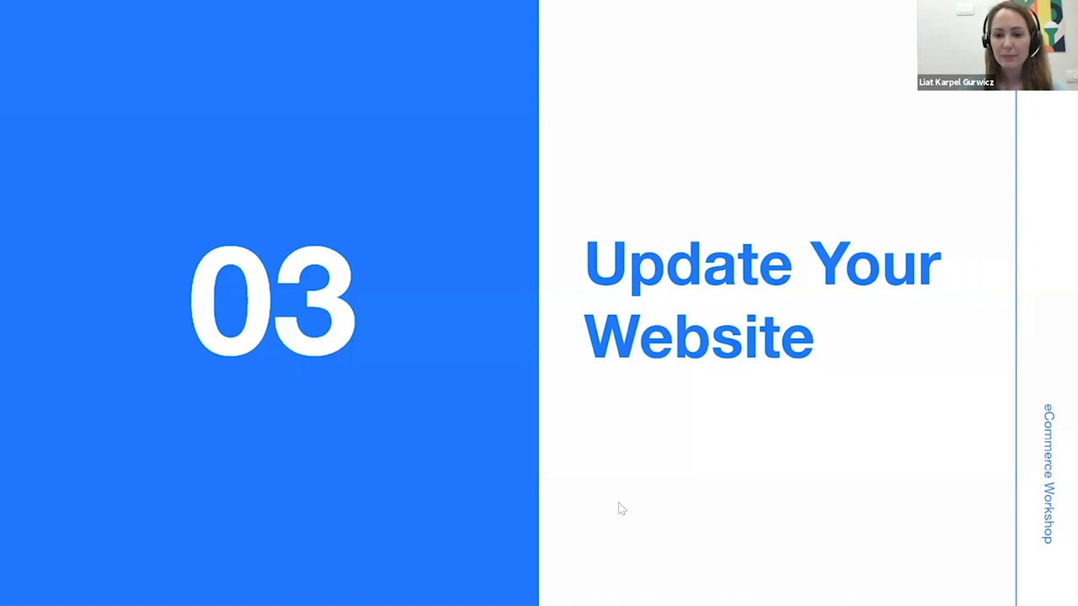
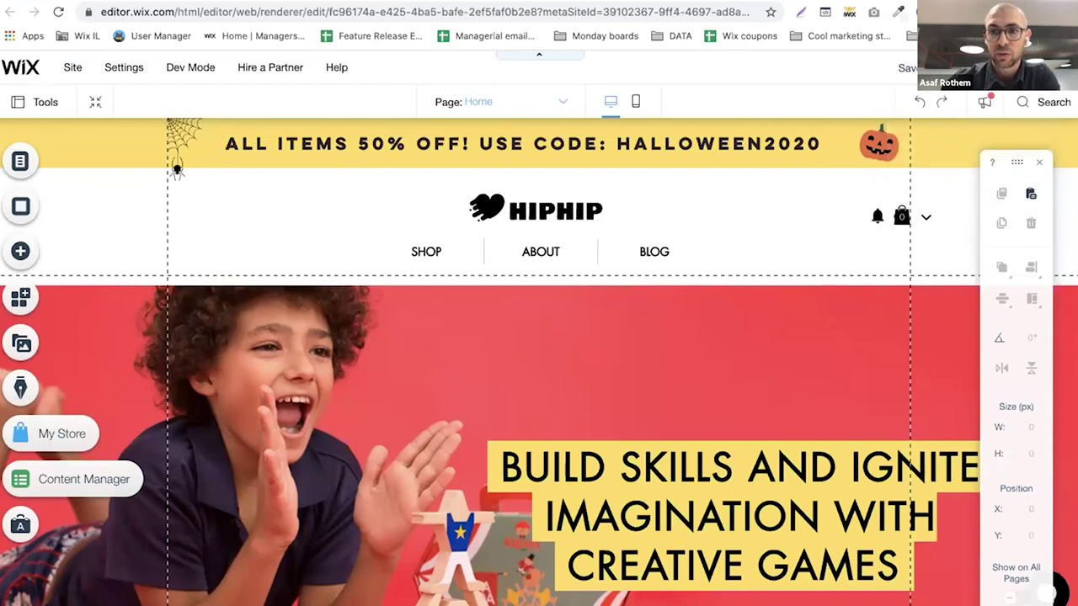
- Preview the site, check the sale banner on the Creative Toys shop page, and return to the home page
key(ctrl+shift+p)
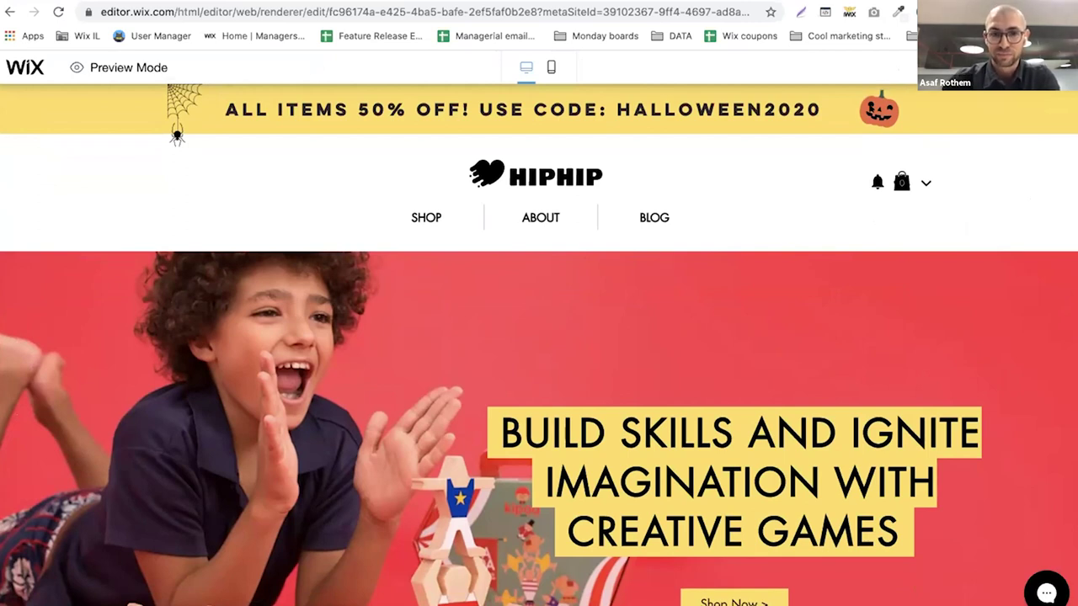
mouse_move(438, 210)
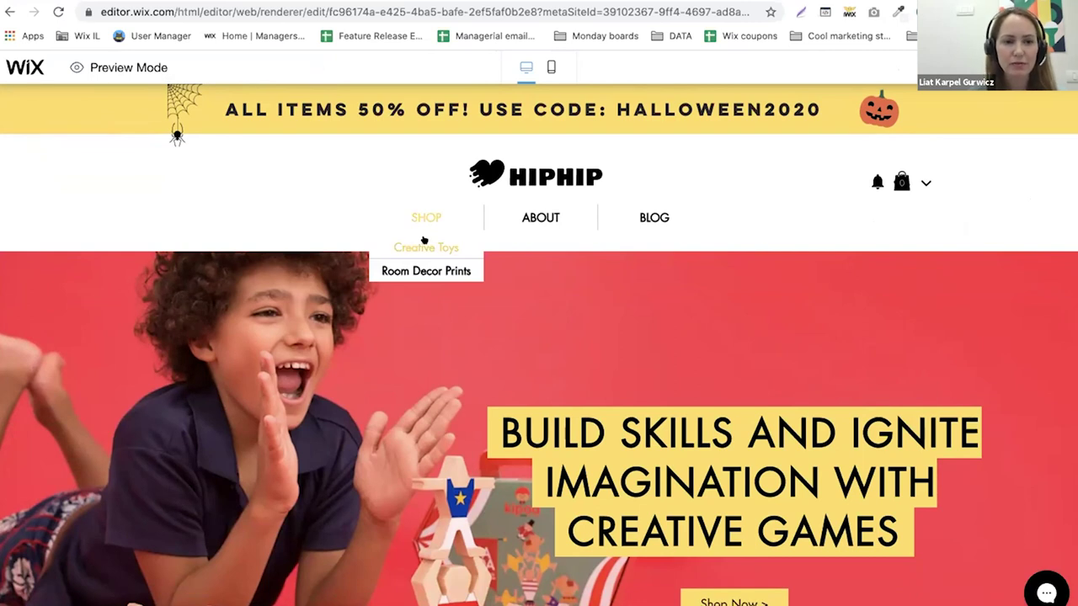
click(423, 241)
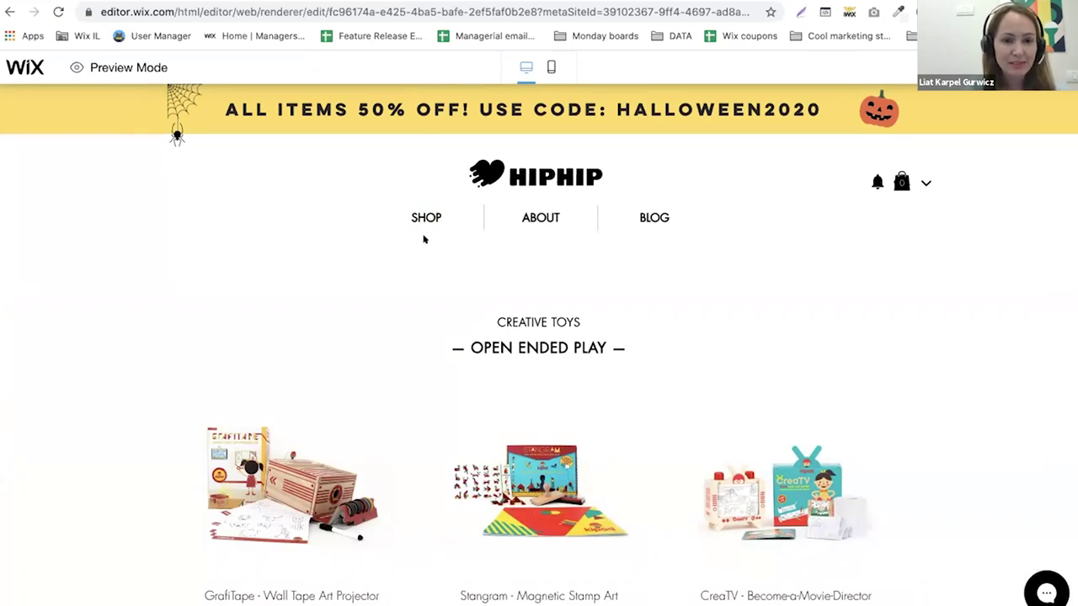
click(552, 173)
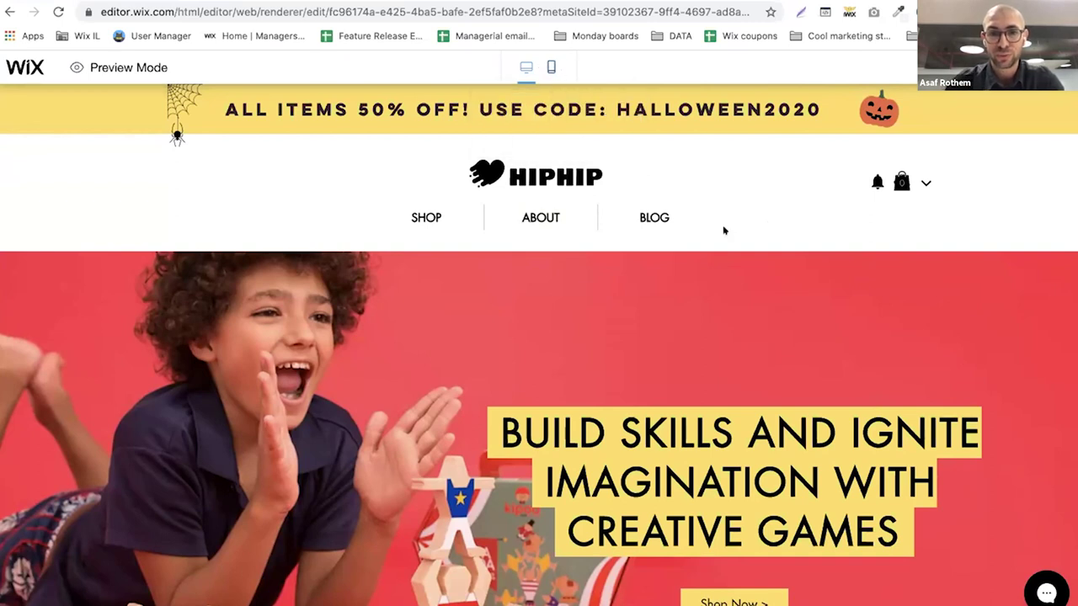
- Check the home page's mobile version in the preview and switch back to the desktop view
click(552, 67)
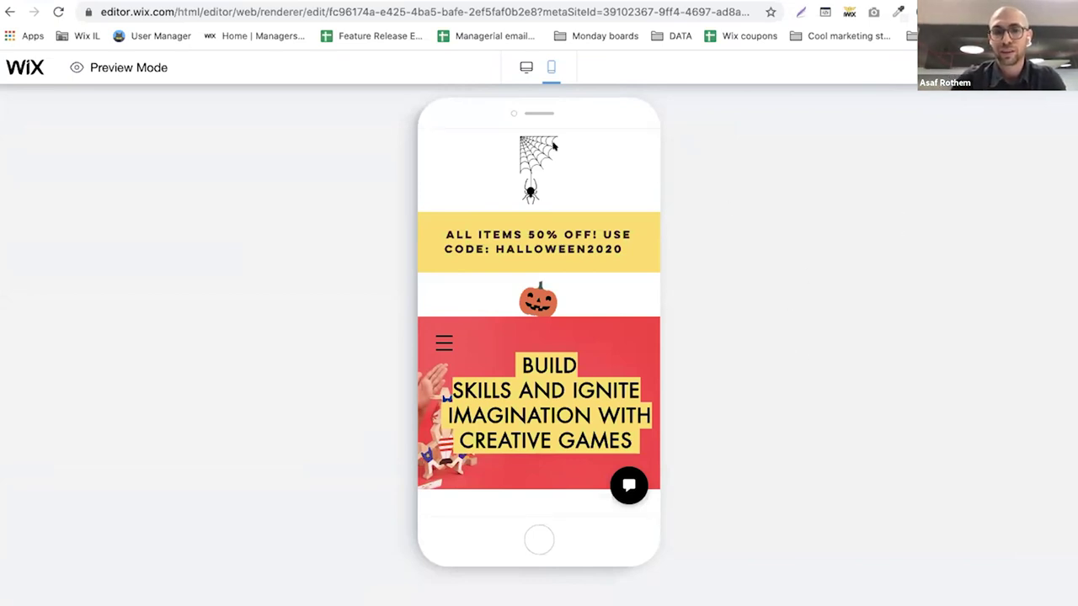
click(526, 68)
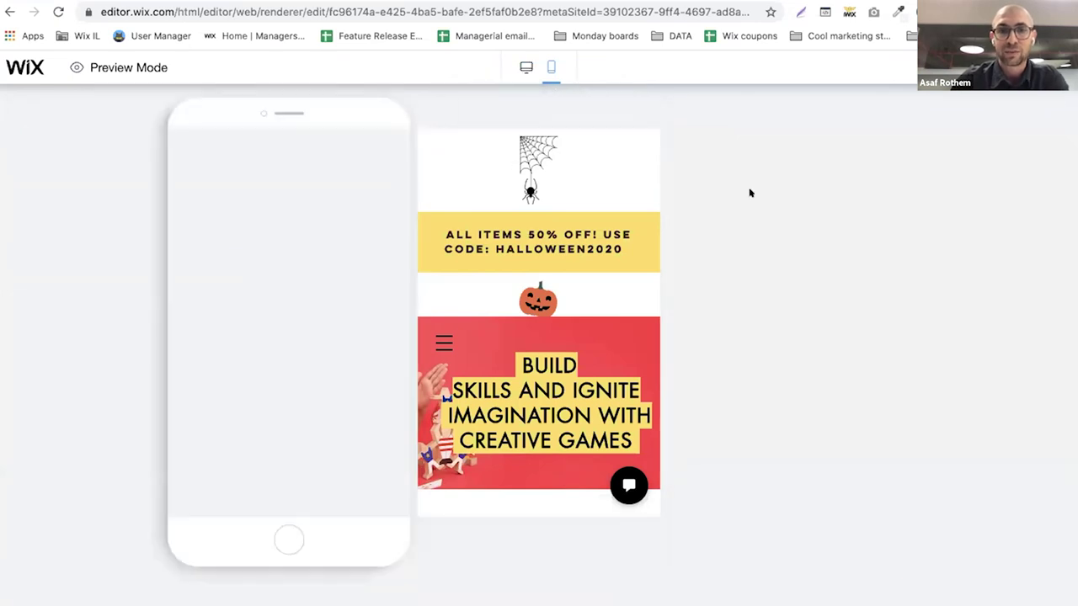
- Set the site preview to the desktop view, return to the store dashboard, and open the Automations page
click(526, 67)
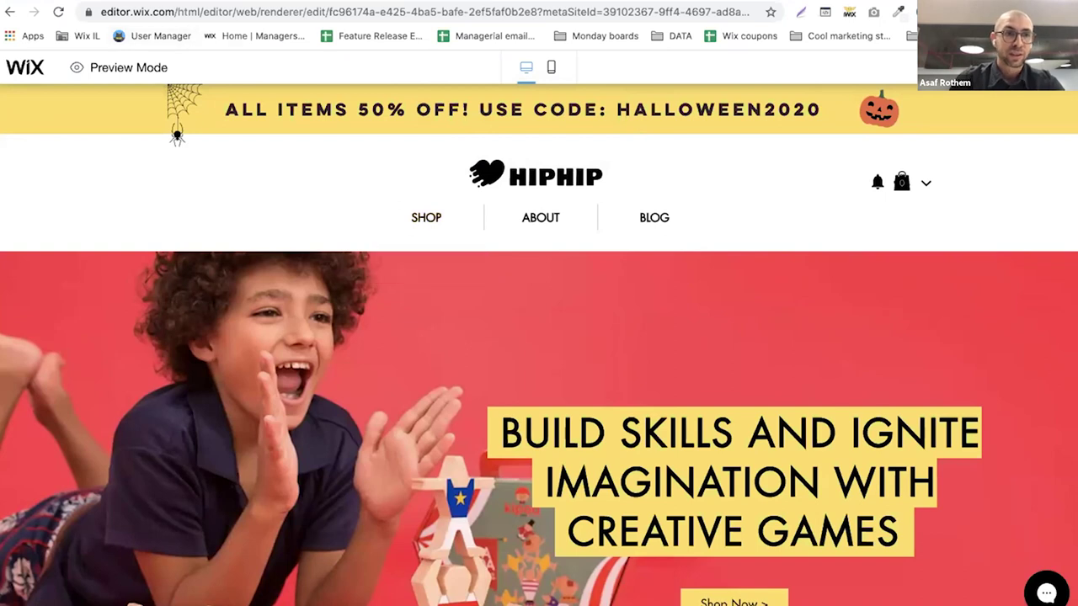
click(132, 2)
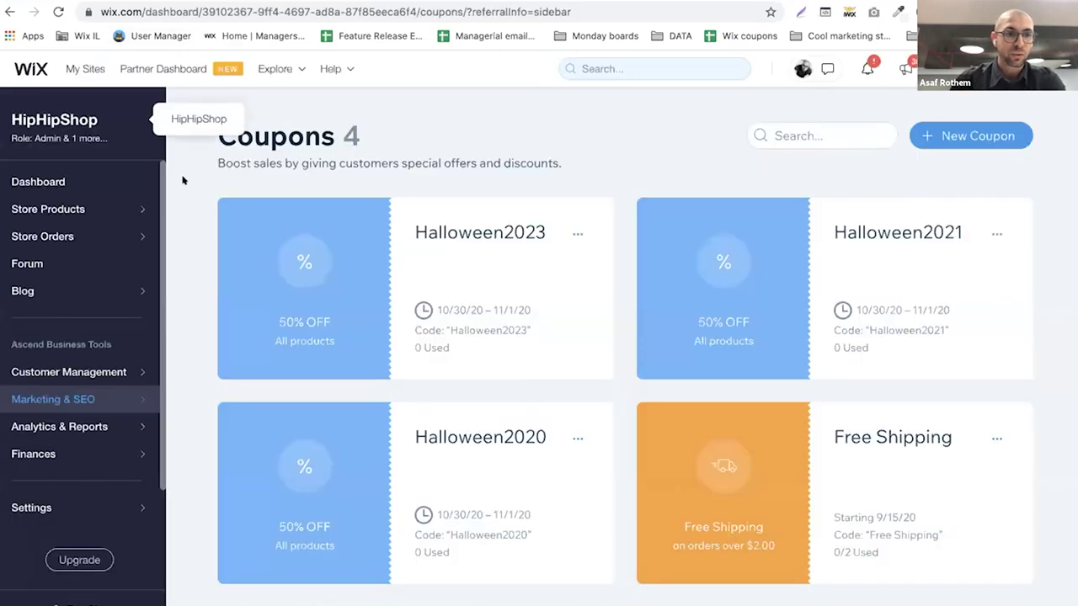
mouse_move(112, 354)
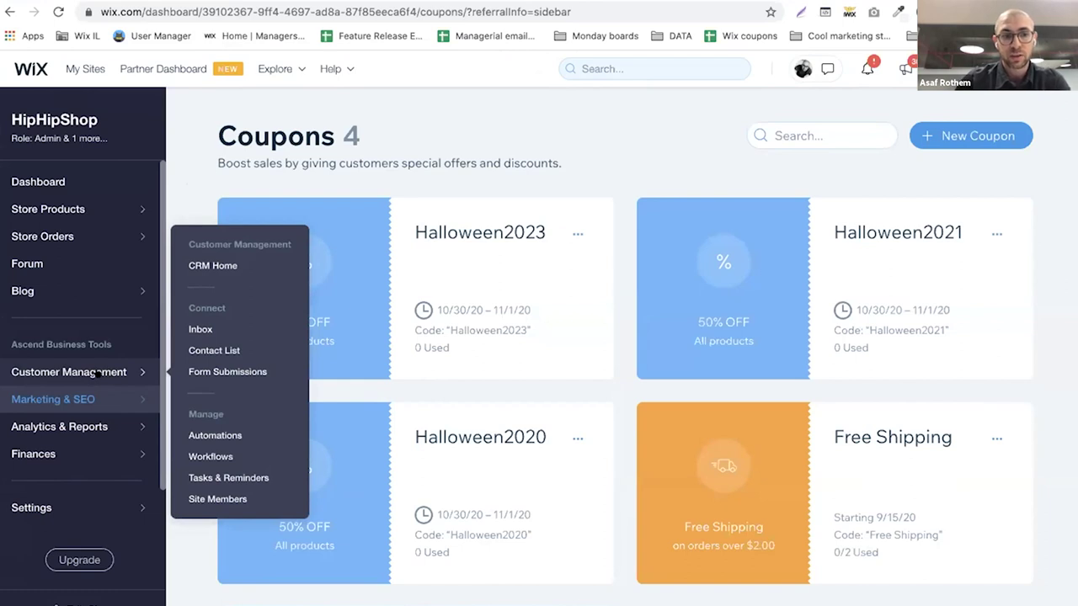
click(191, 436)
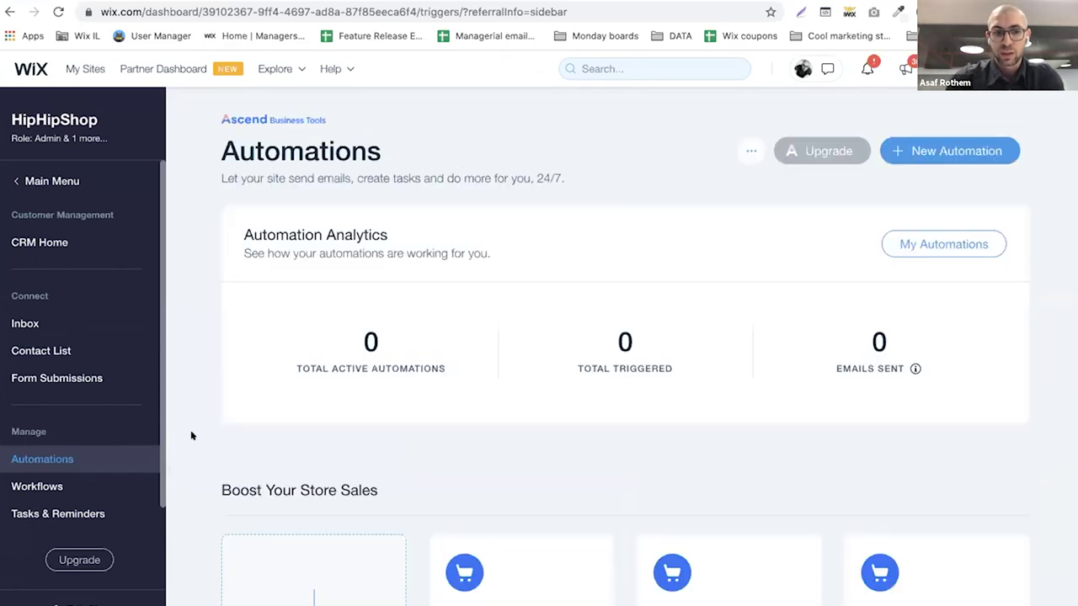
scroll(190, 436, down, 1)
scroll(190, 435, up, 1)
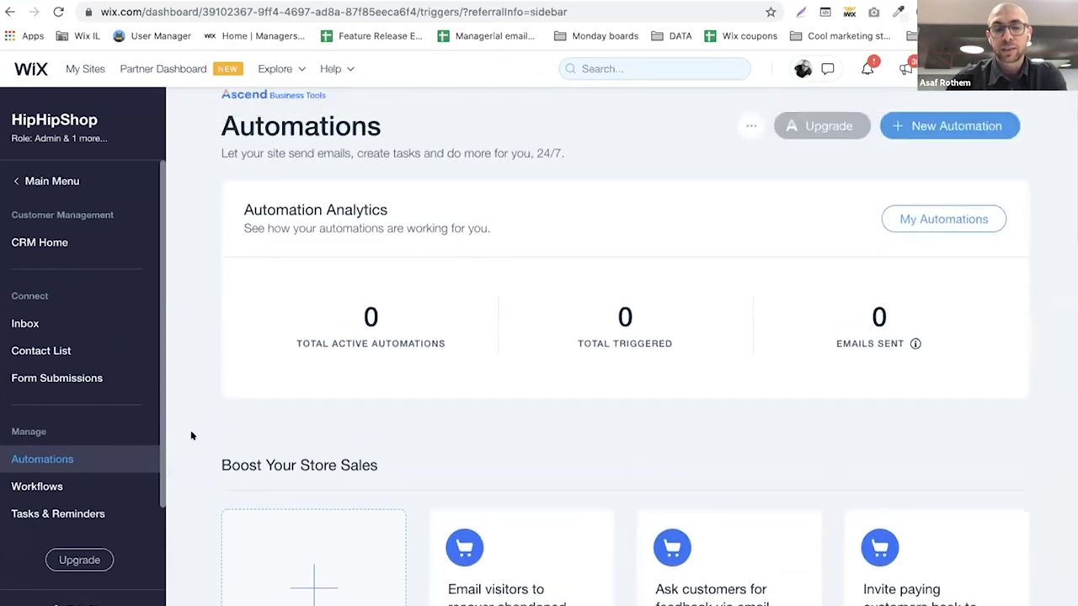
scroll(191, 435, down, 2)
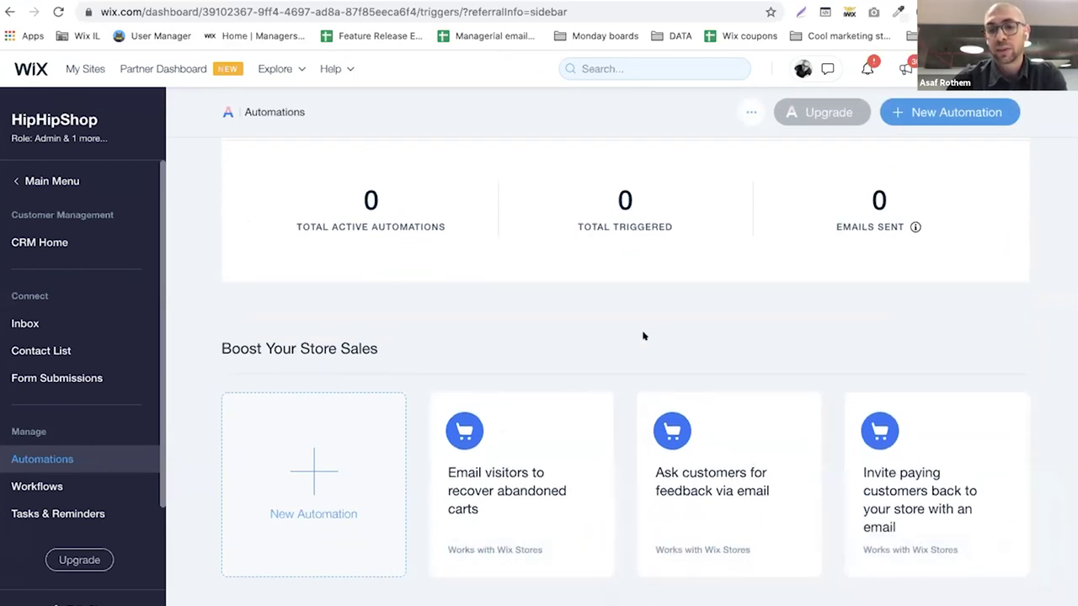
scroll(647, 330, down, 1)
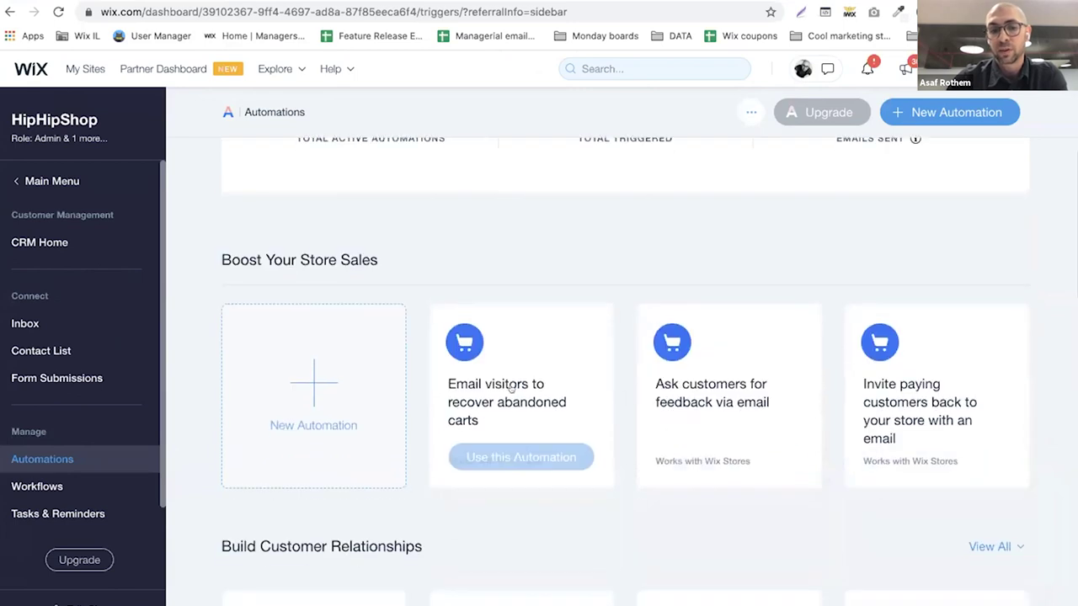
- Start a new automation with Wix Stores as the app and "Customer abandons a cart" as the trigger
click(311, 371)
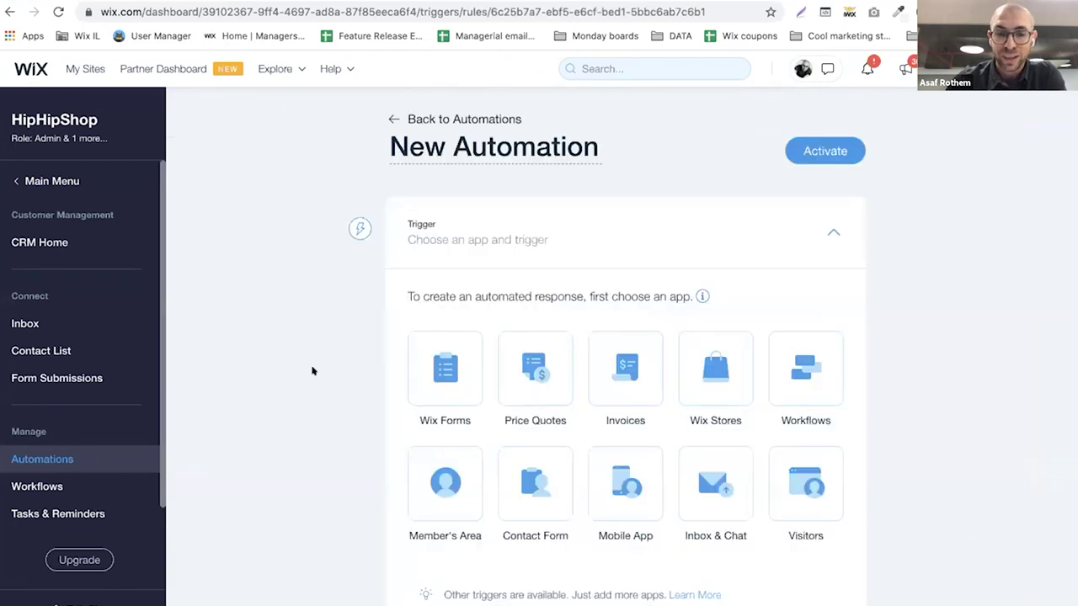
click(715, 373)
scroll(923, 363, down, 3)
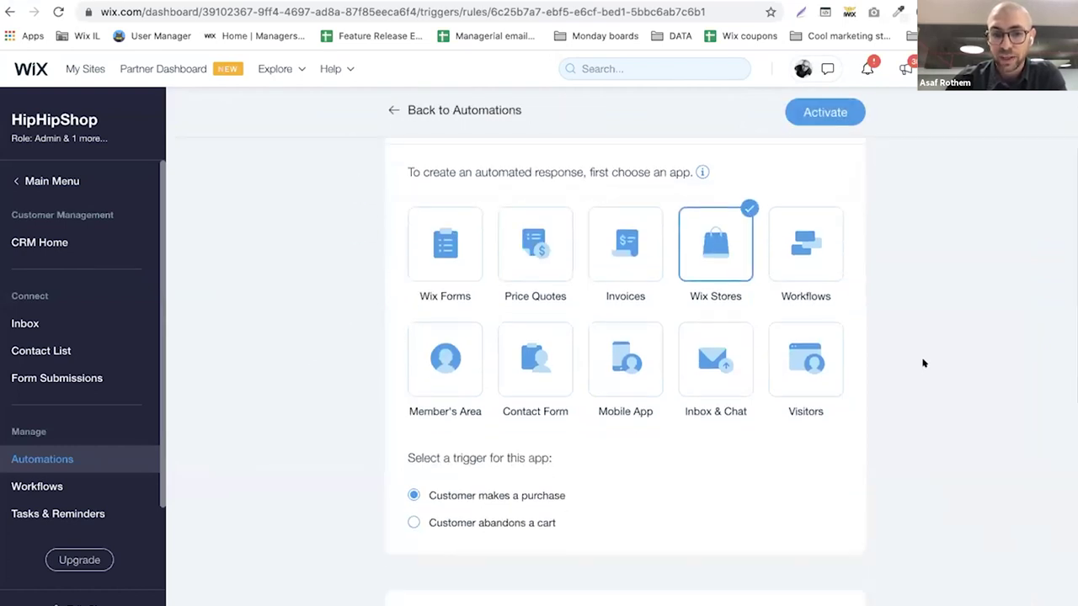
scroll(921, 363, down, 1)
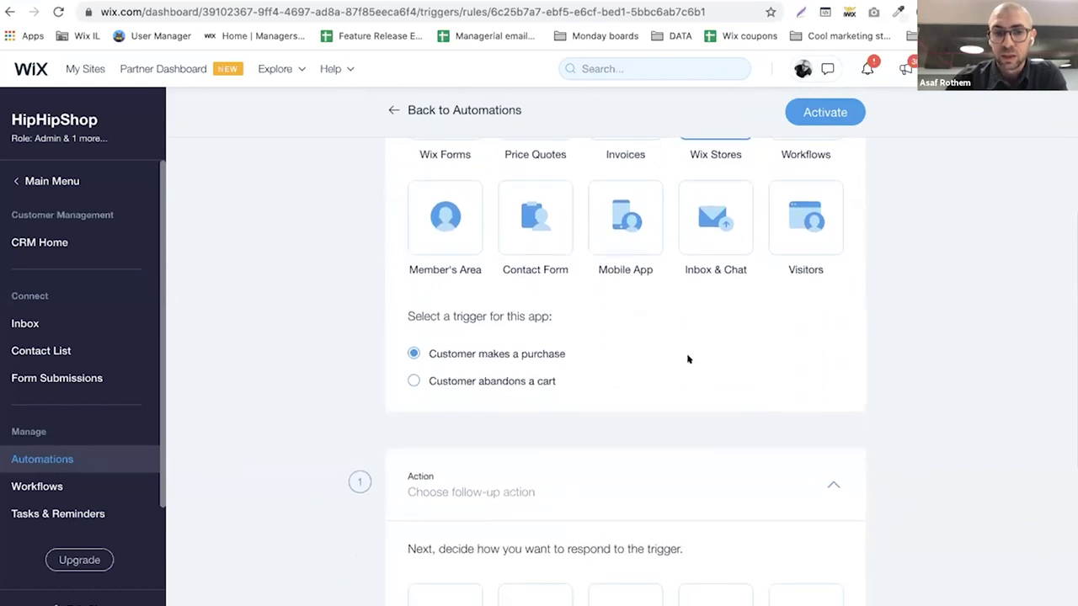
click(407, 380)
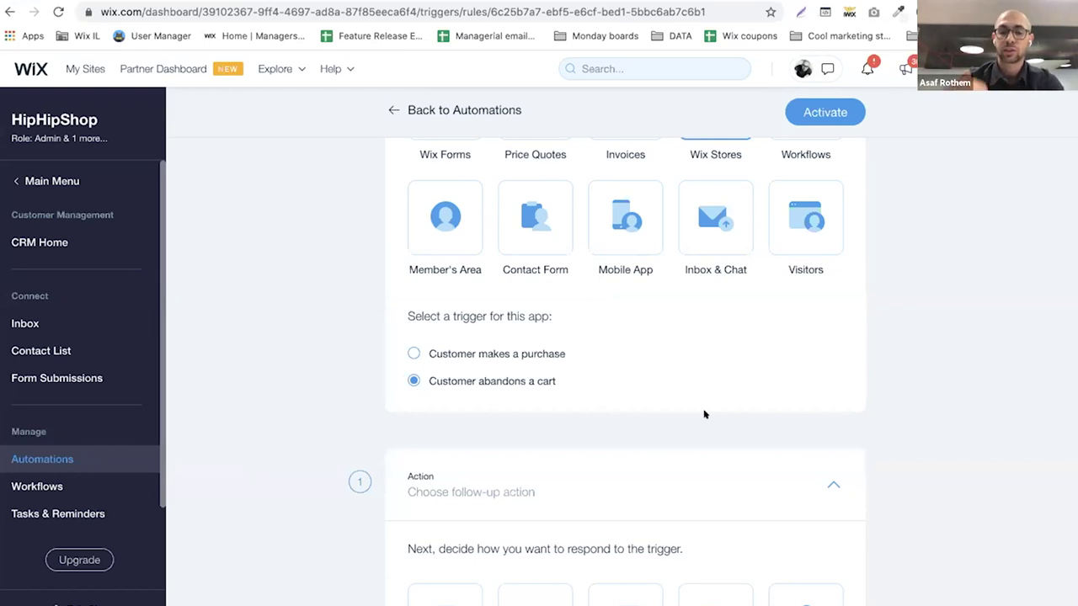
- Choose "Send email to contacts" as the automation's follow-up action
scroll(705, 414, down, 1)
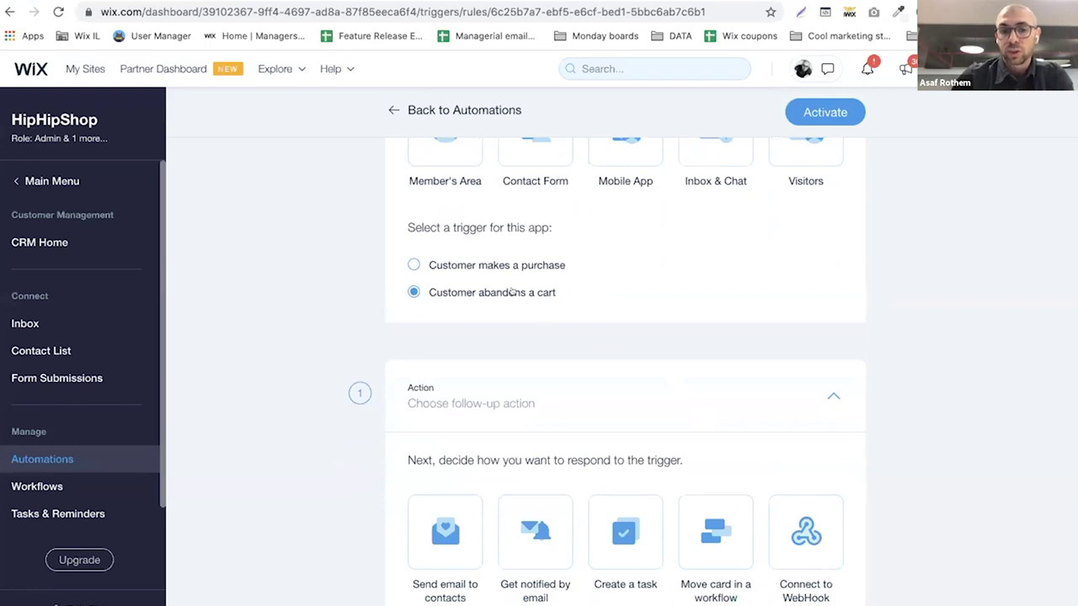
scroll(565, 340, down, 3)
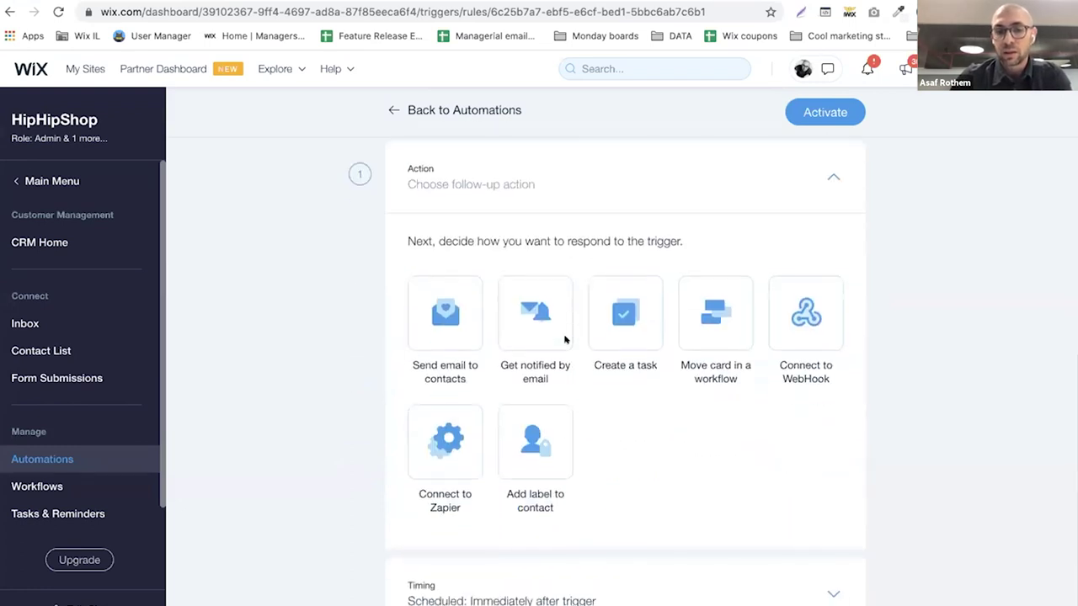
click(445, 313)
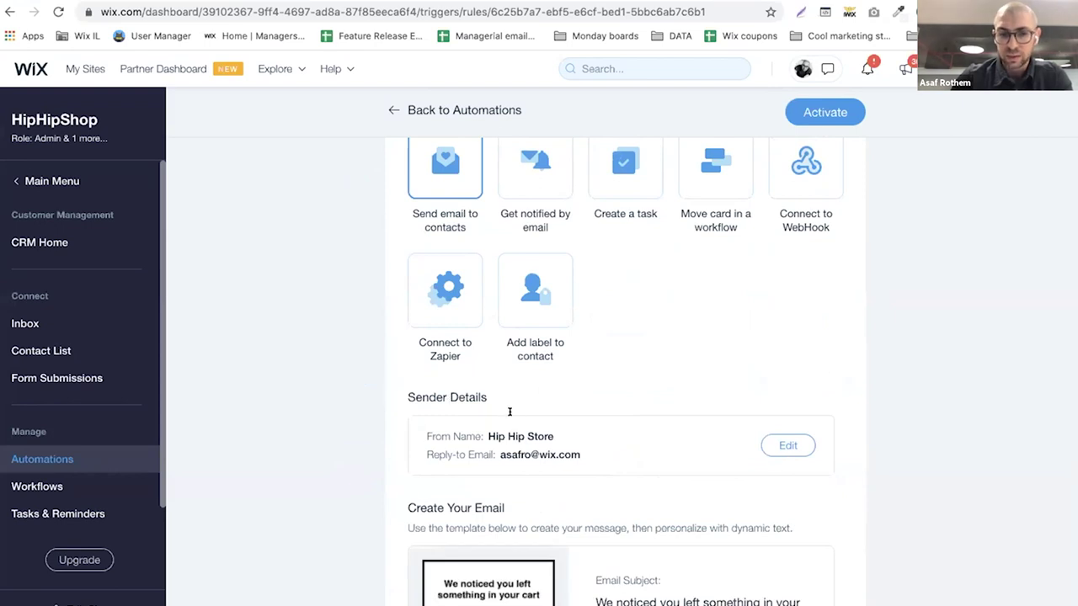
- Set the automation's timing to a custom time of 1 hour after the trigger
scroll(929, 469, down, 2)
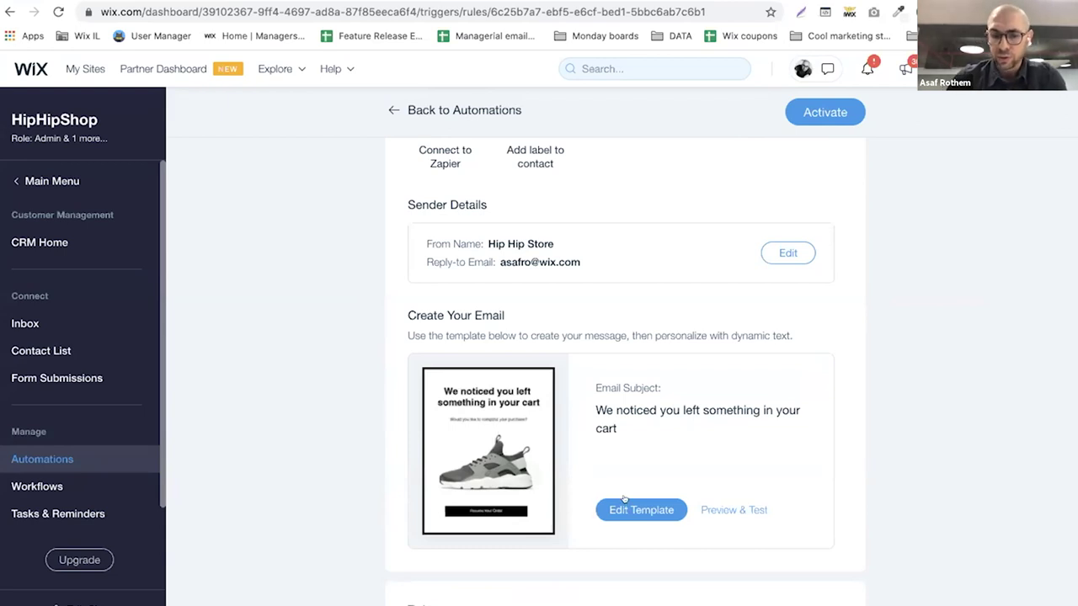
scroll(935, 474, down, 2)
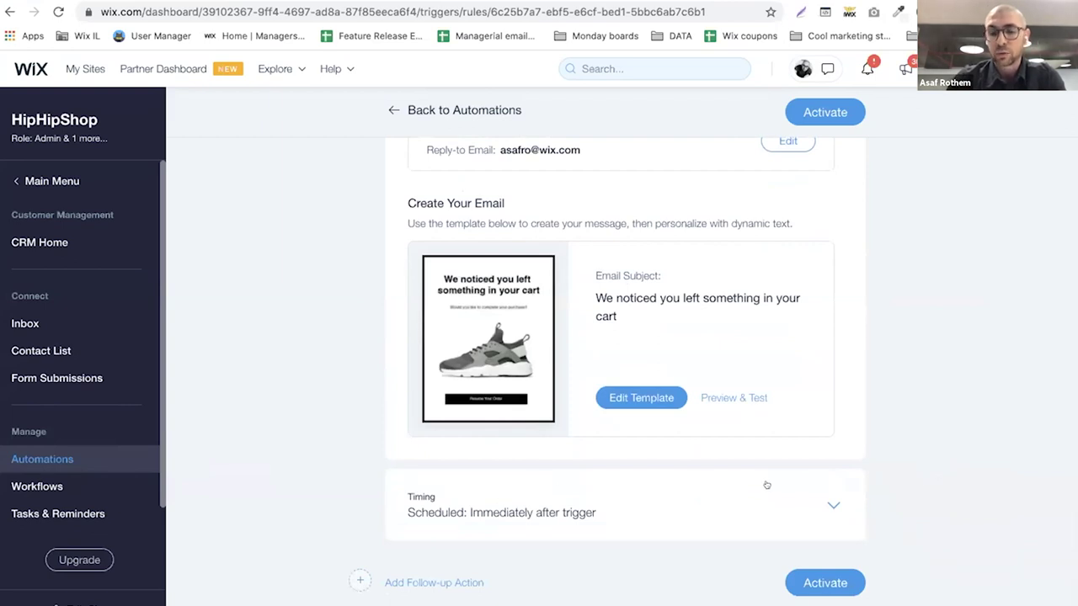
click(833, 502)
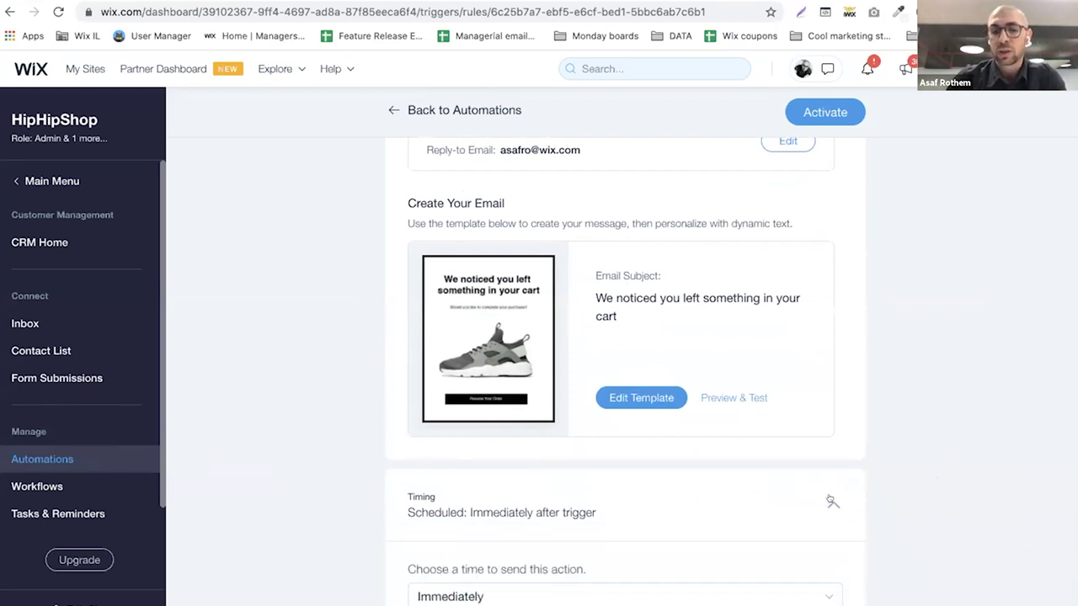
click(595, 433)
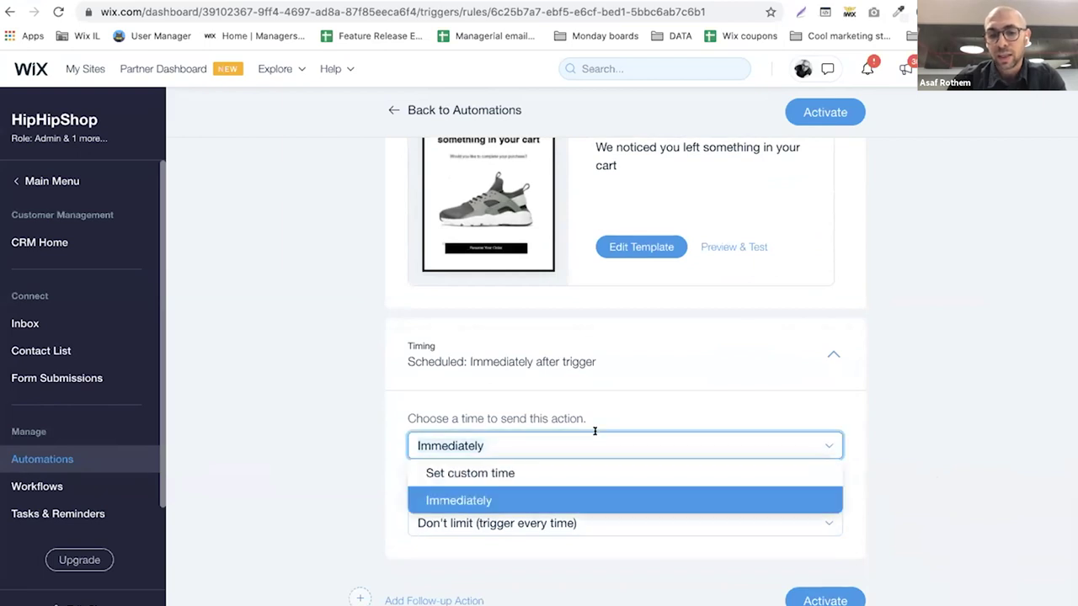
click(538, 467)
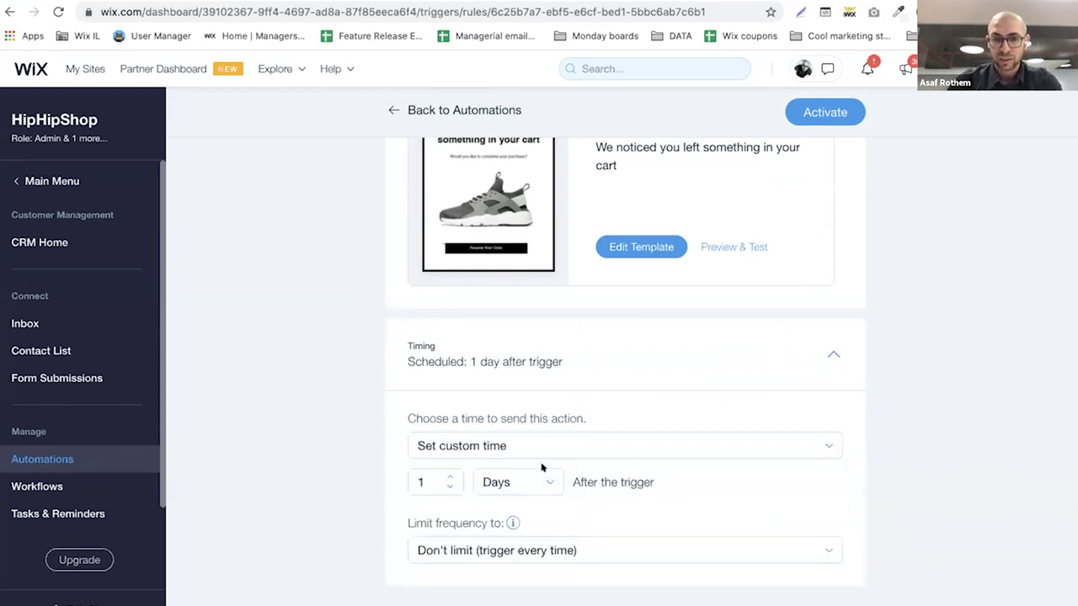
scroll(541, 467, down, 1)
click(537, 436)
click(522, 485)
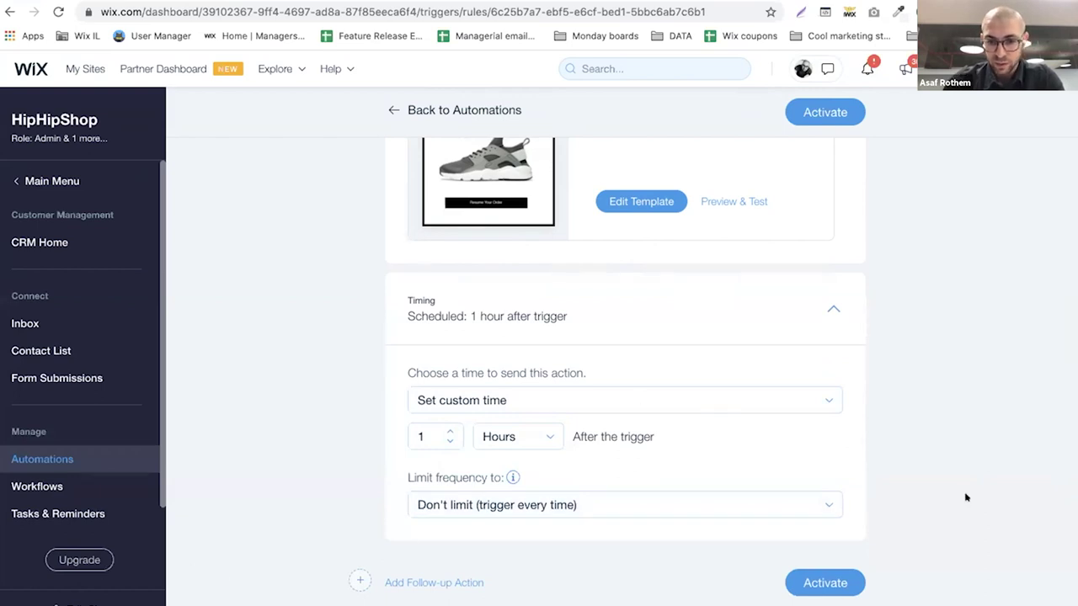
- Activate the abandoned-cart automation under the name "New Automation 2020" and dismiss the confirmation
click(825, 582)
click(447, 339)
text(2020)
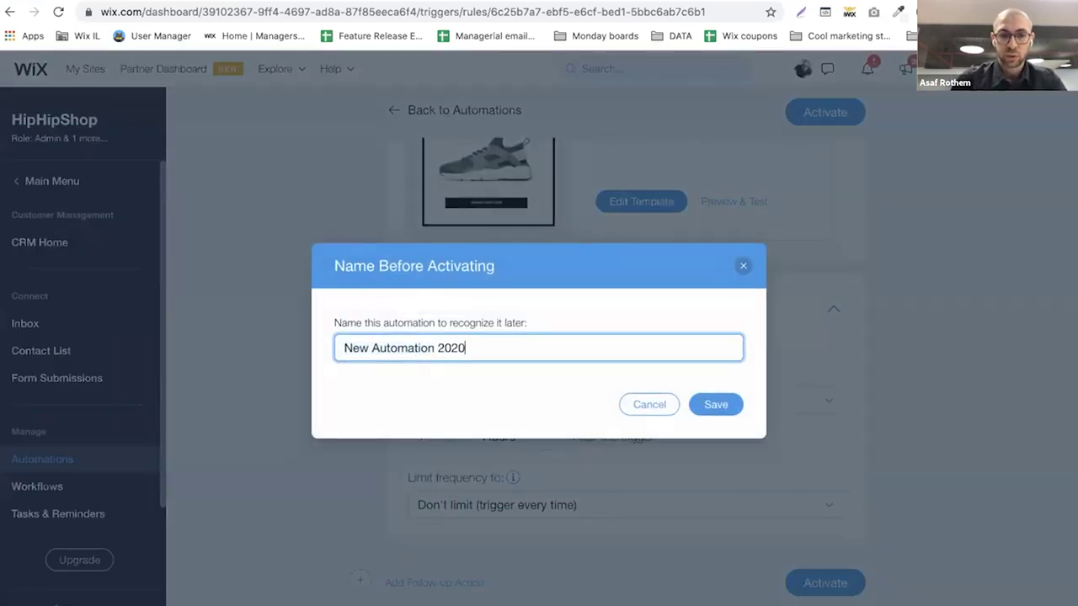
click(721, 399)
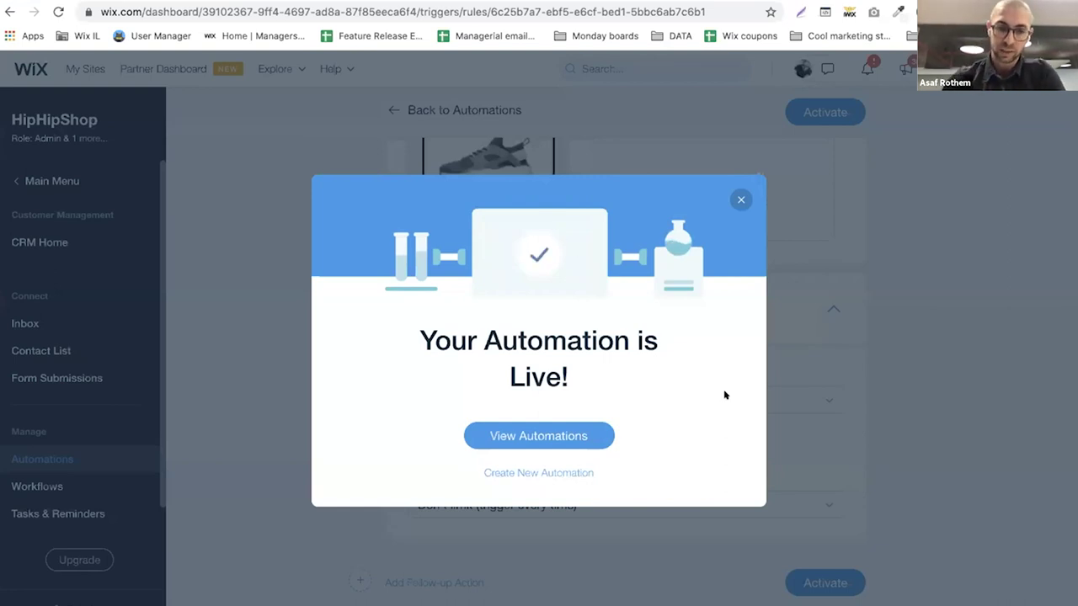
click(739, 200)
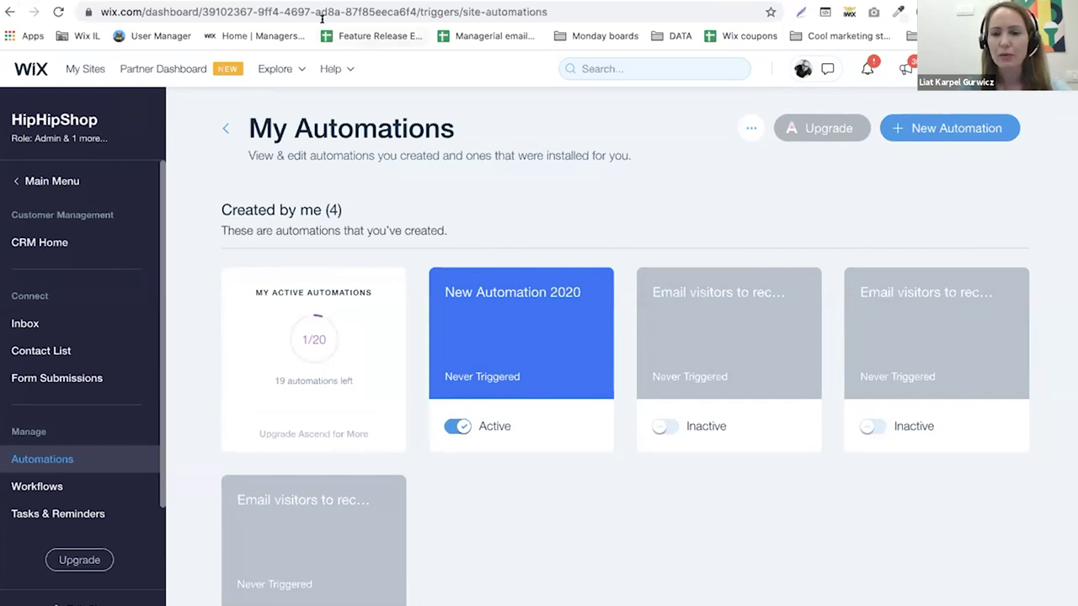
- Go to Email Marketing in the store dashboard and start a campaign from the Share Halloween Deals template
key(ctrl+Tab)
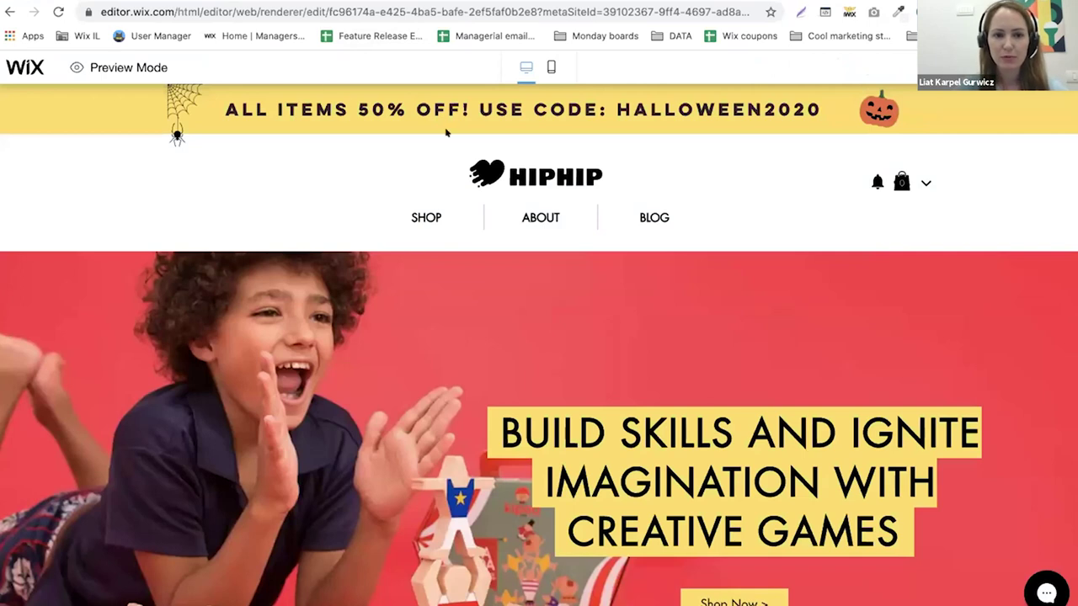
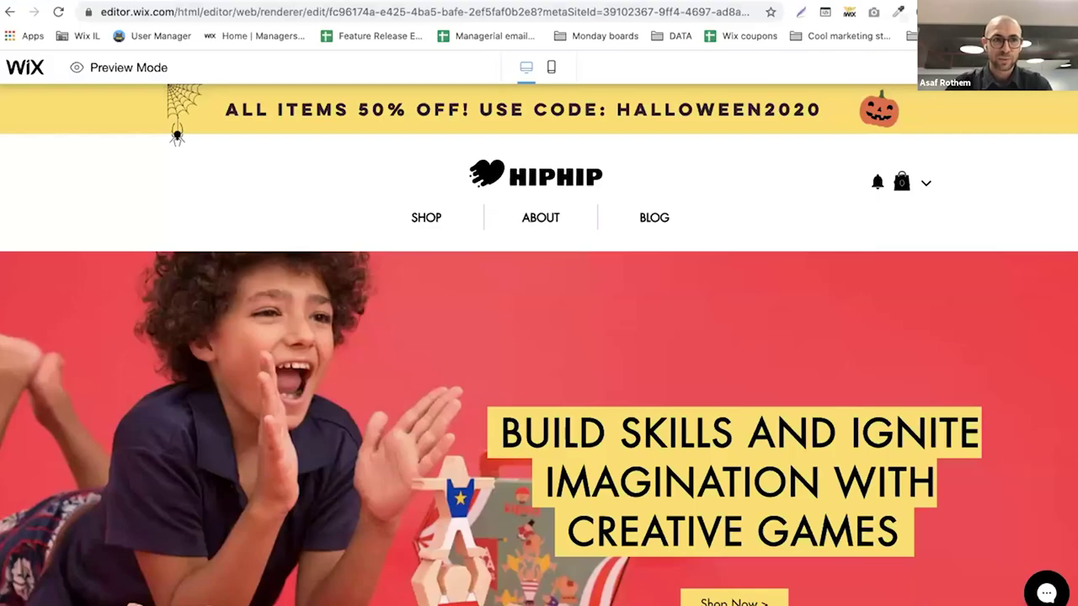
key(ctrl+Tab)
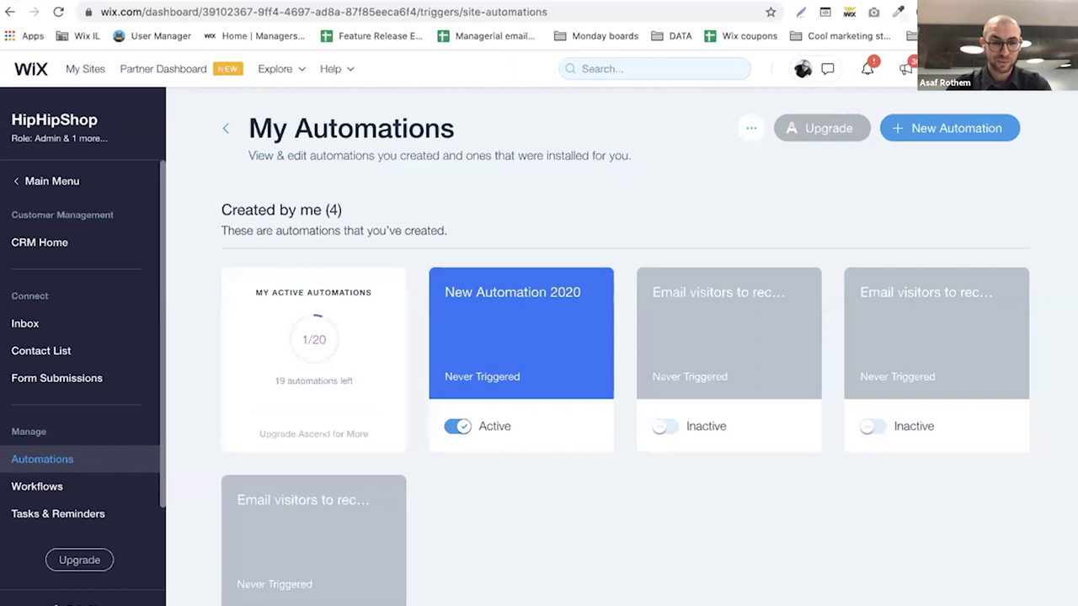
click(52, 181)
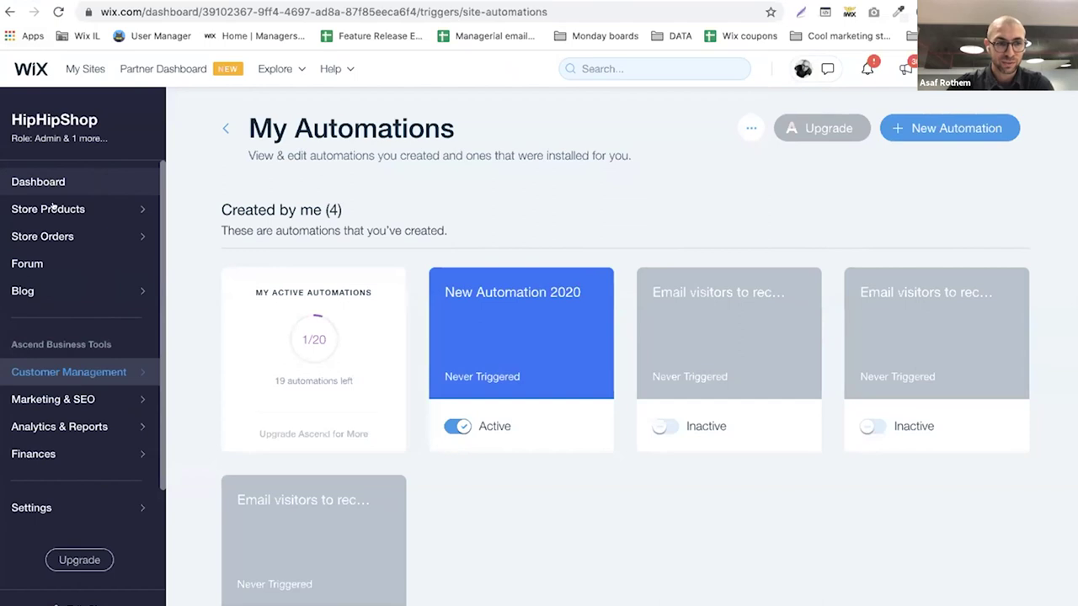
mouse_move(74, 392)
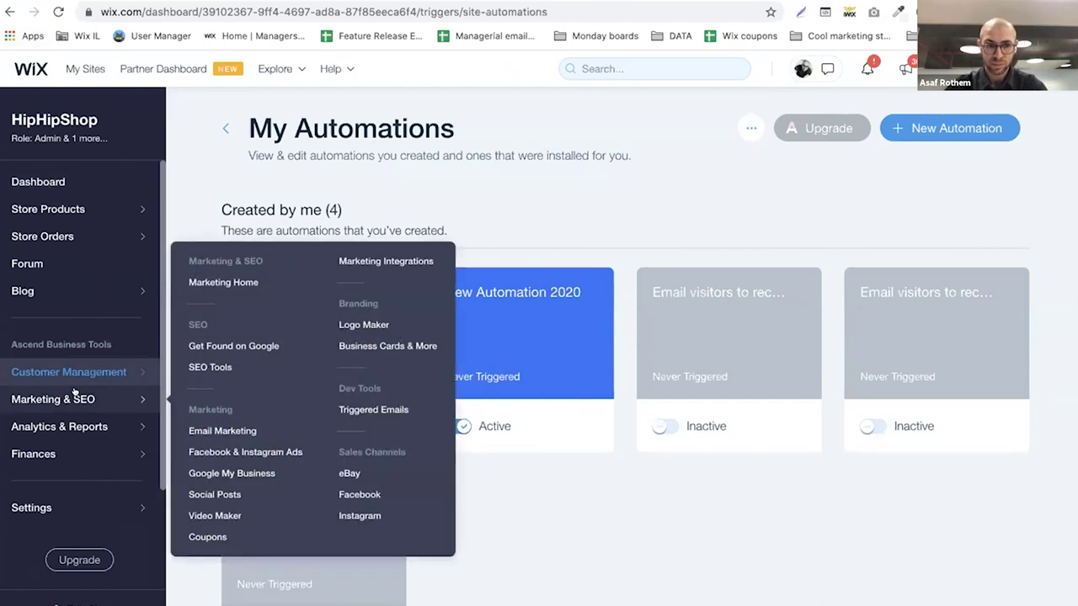
click(208, 427)
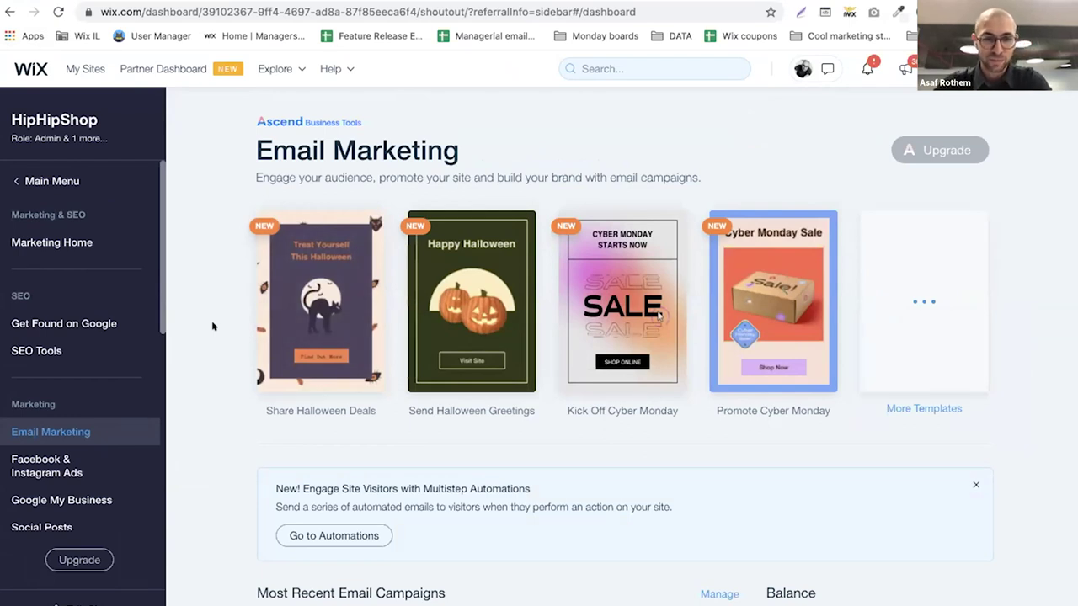
mouse_move(333, 290)
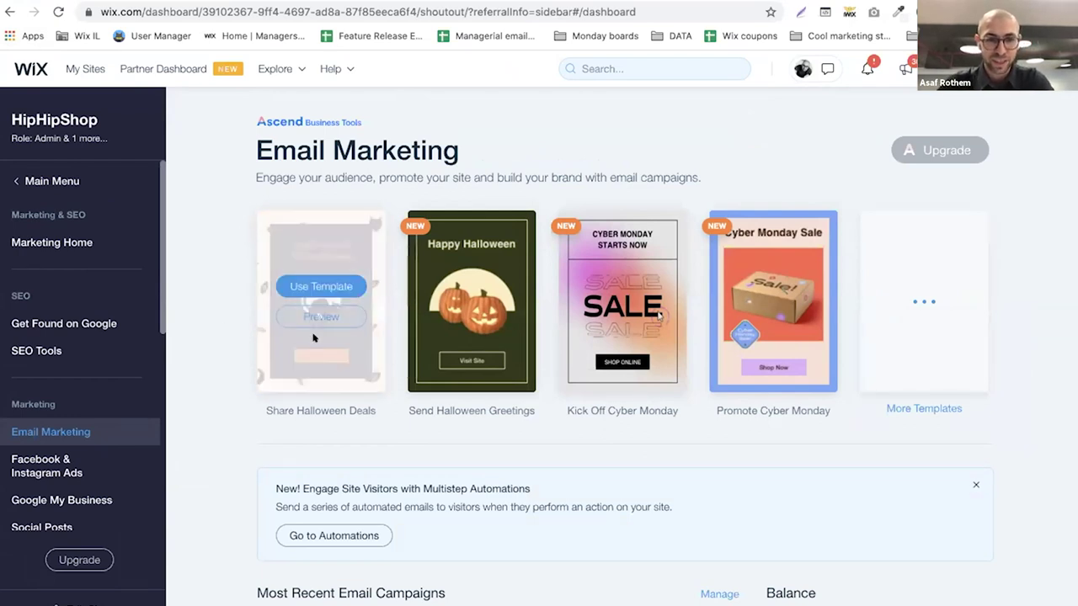
click(334, 287)
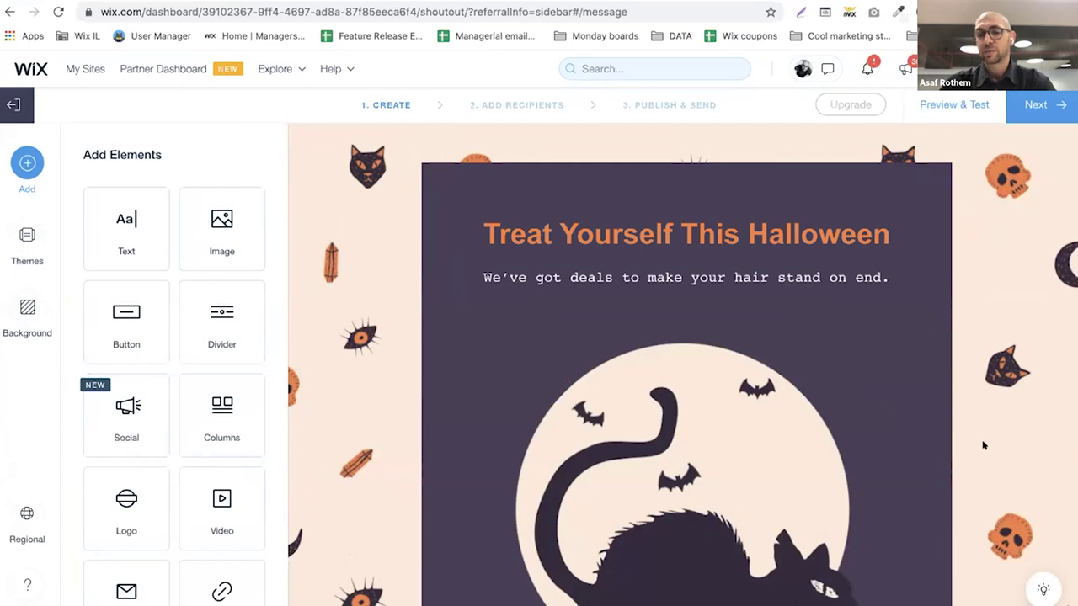
- Change the label of the email's "Find Out More" button to "Shop Now"
scroll(983, 446, down, 5)
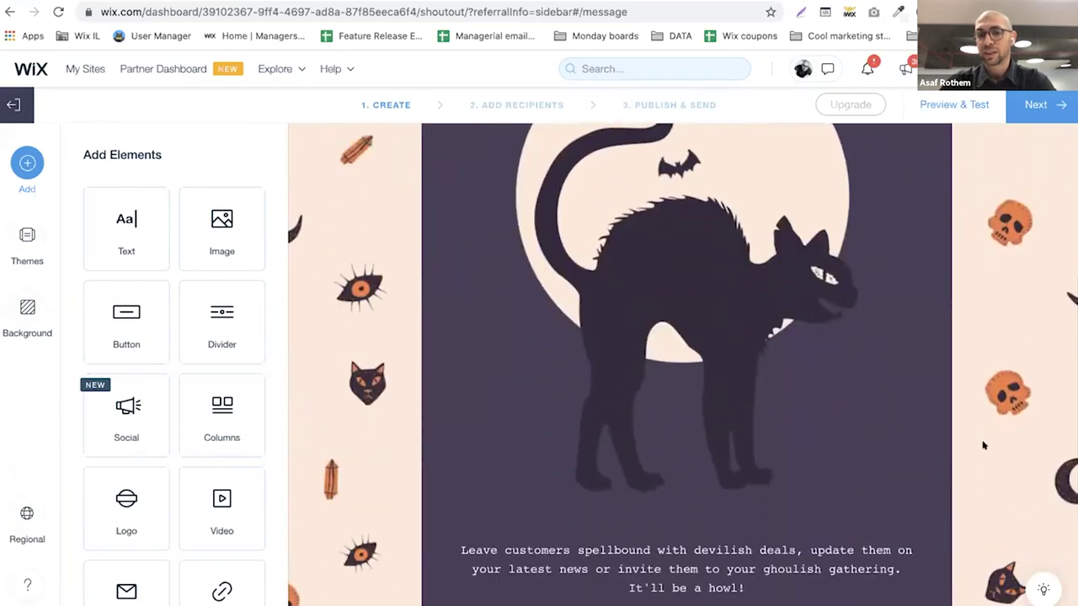
scroll(983, 446, down, 1)
scroll(983, 446, down, 2)
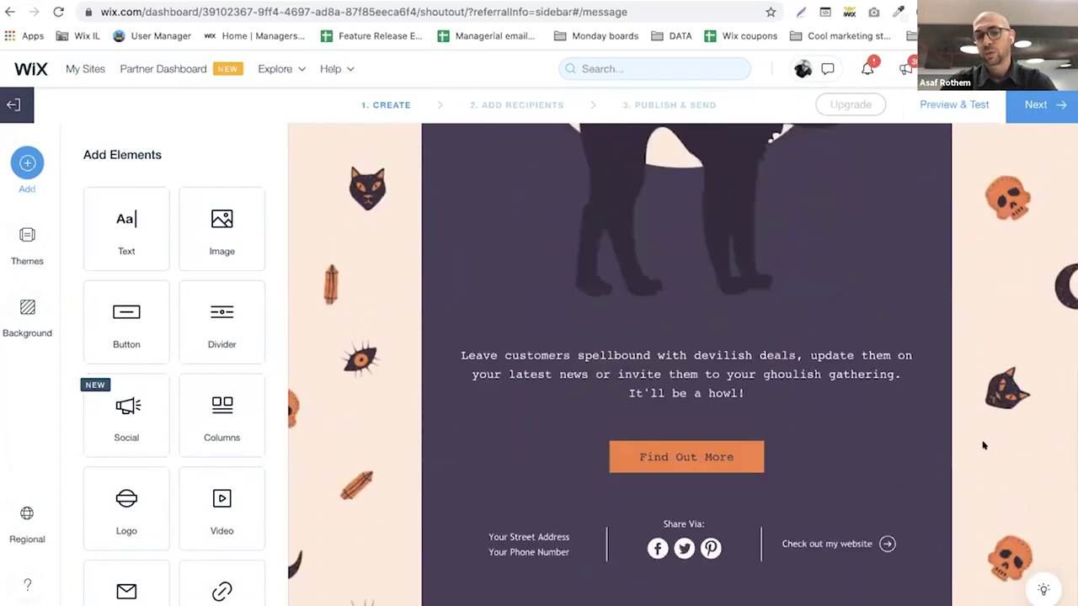
mouse_move(781, 447)
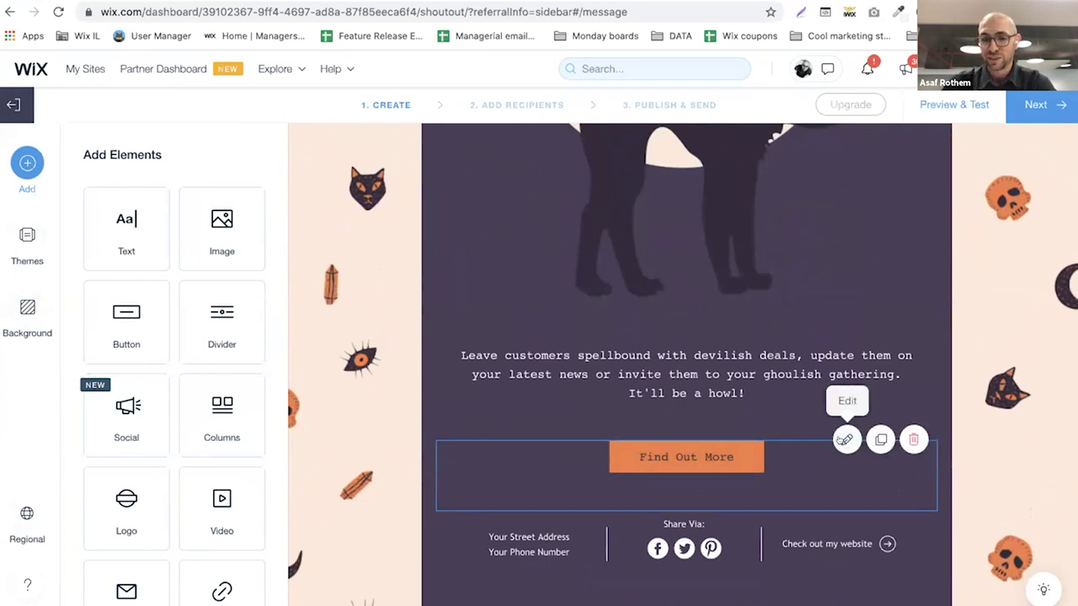
click(845, 439)
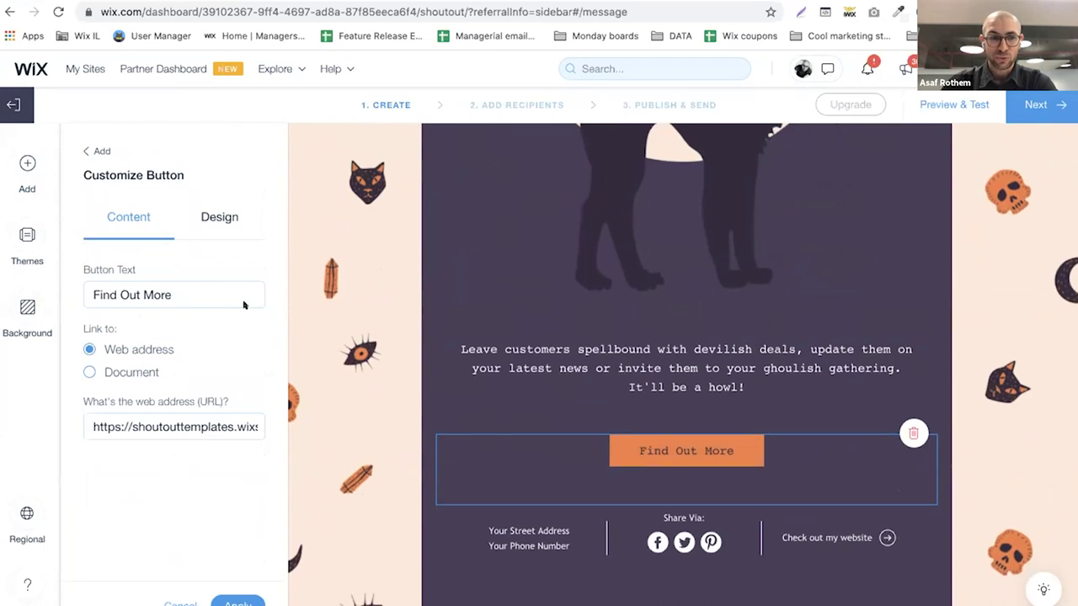
triple_click(207, 287)
text(Shop Now)
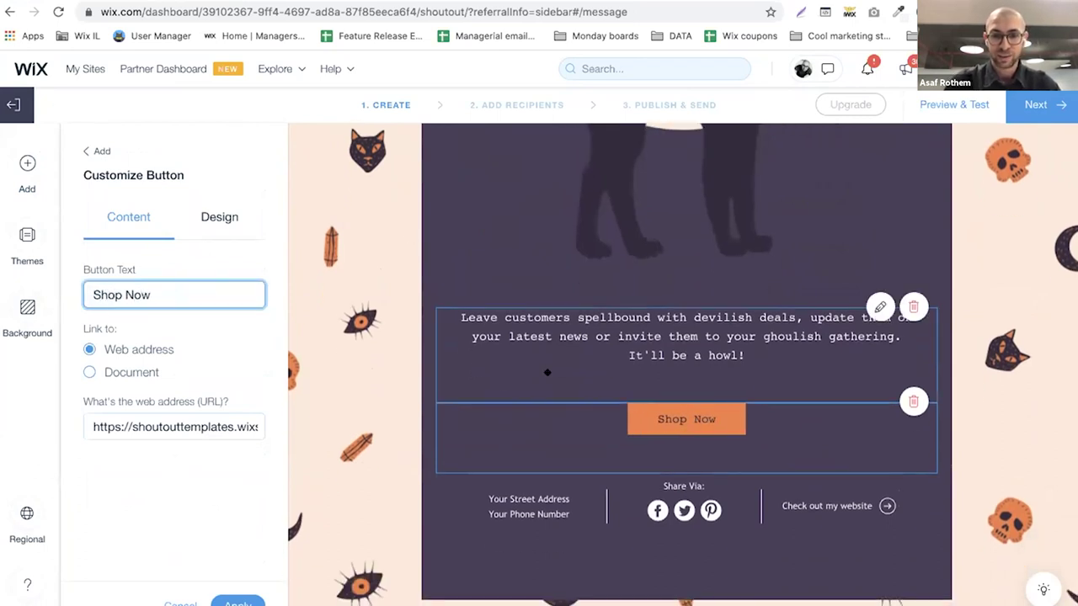
- Link the Shop Now button to the web address hiphip.shop and apply the button changes
click(158, 425)
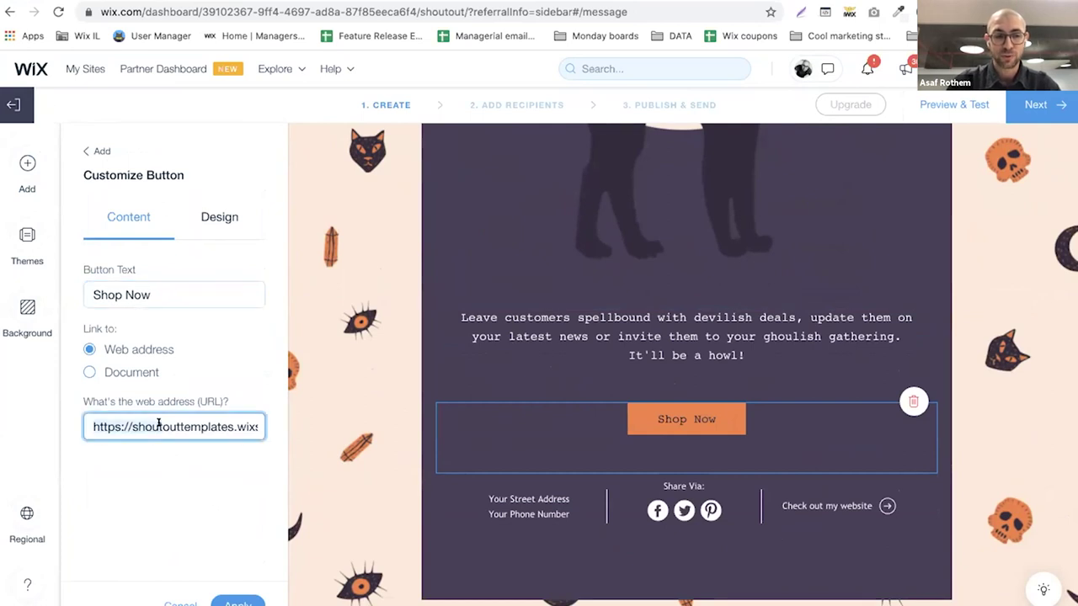
key(ctrl+a)
text(Hi)
key(BackSpace)
key(BackSpace)
text(hiphip)
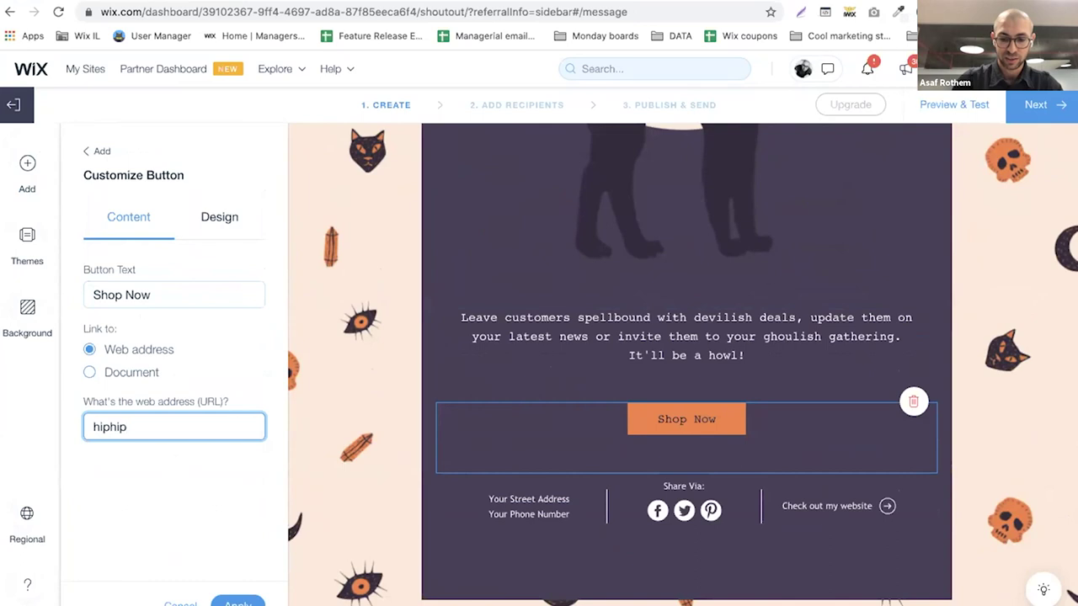
text(.shop)
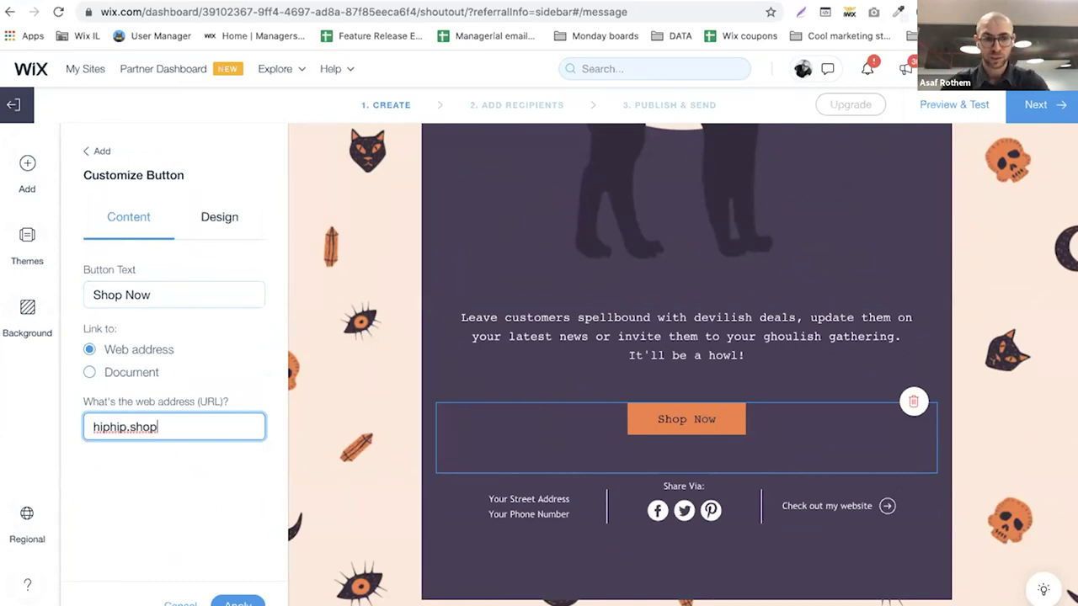
click(268, 586)
click(238, 602)
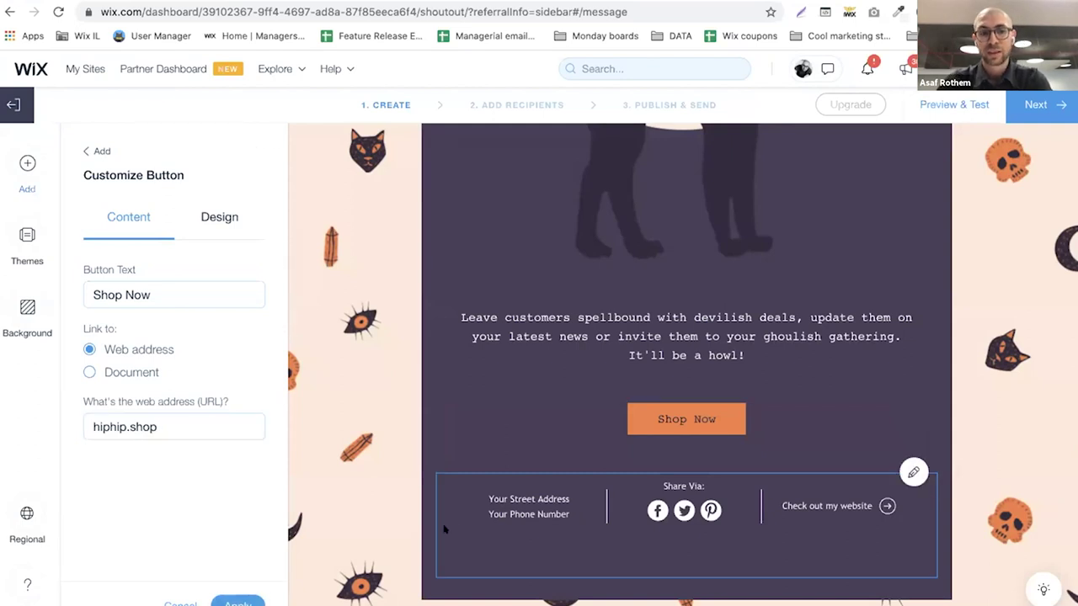
- Append "How about 50% off of everything? Use coupon code Halloween2020" to the text under the email's Halloween heading
scroll(860, 327, up, 8)
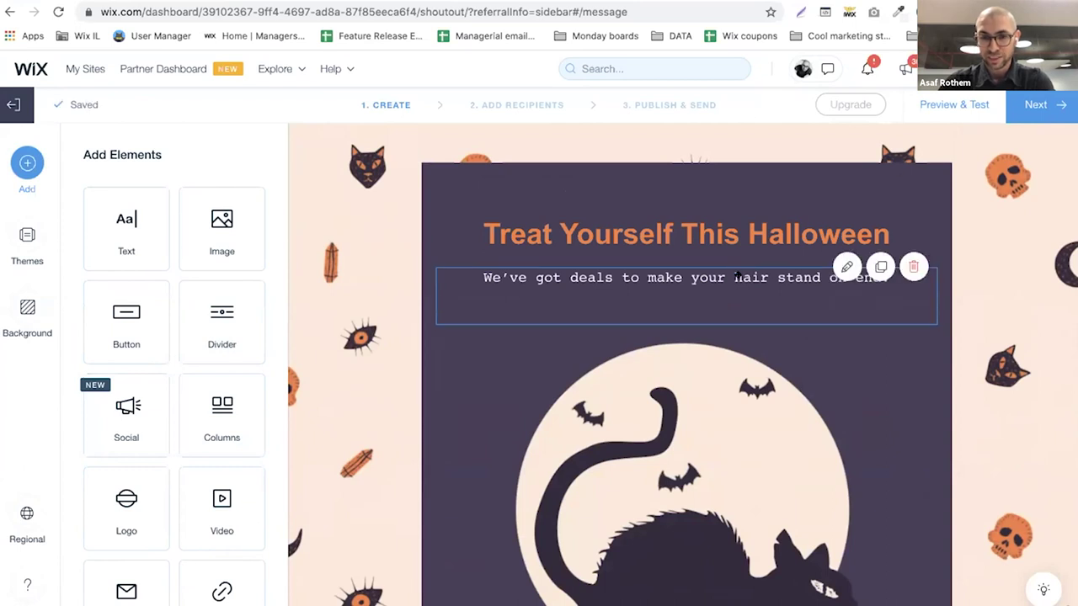
click(846, 267)
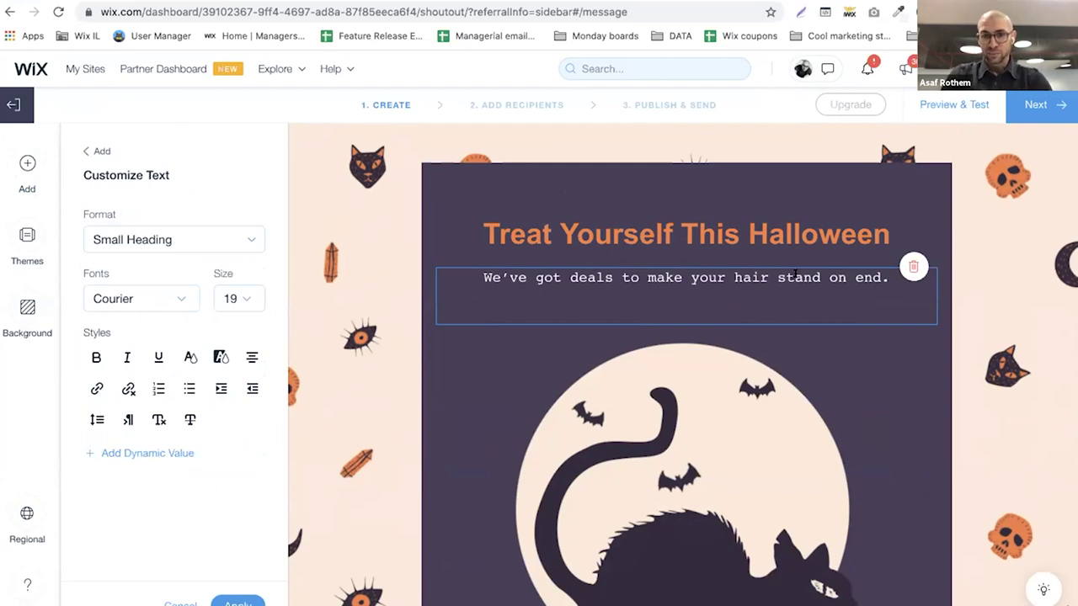
key(End)
text(How abou)
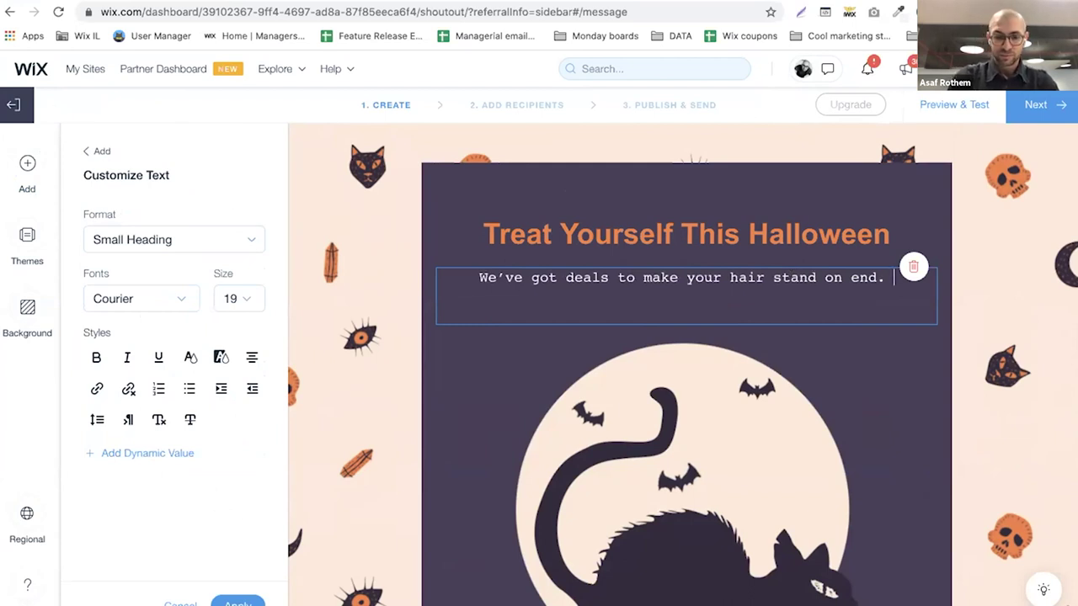
text(t )
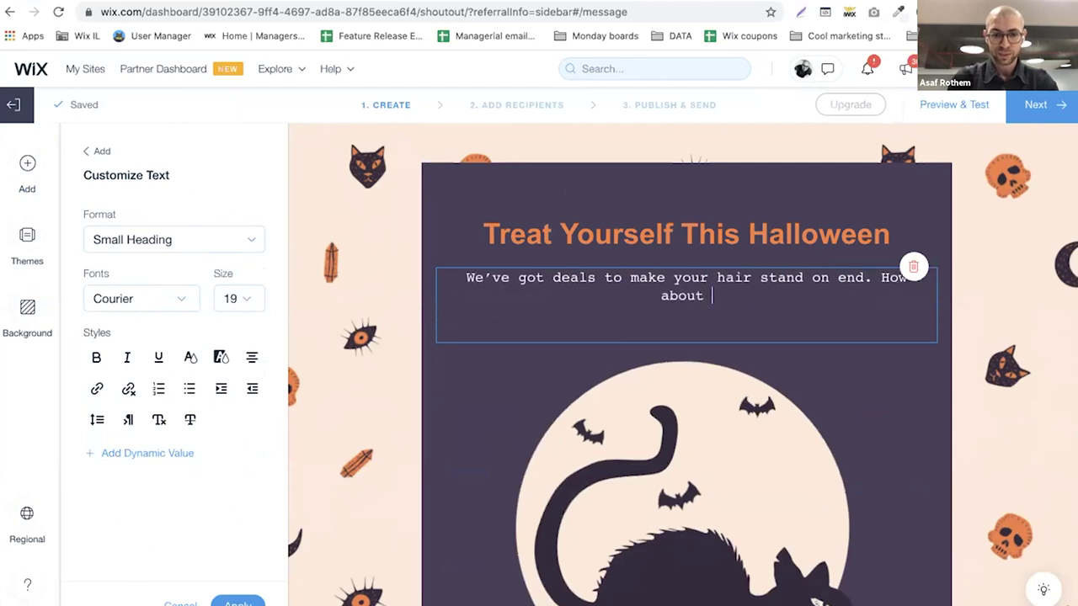
text(50% off o)
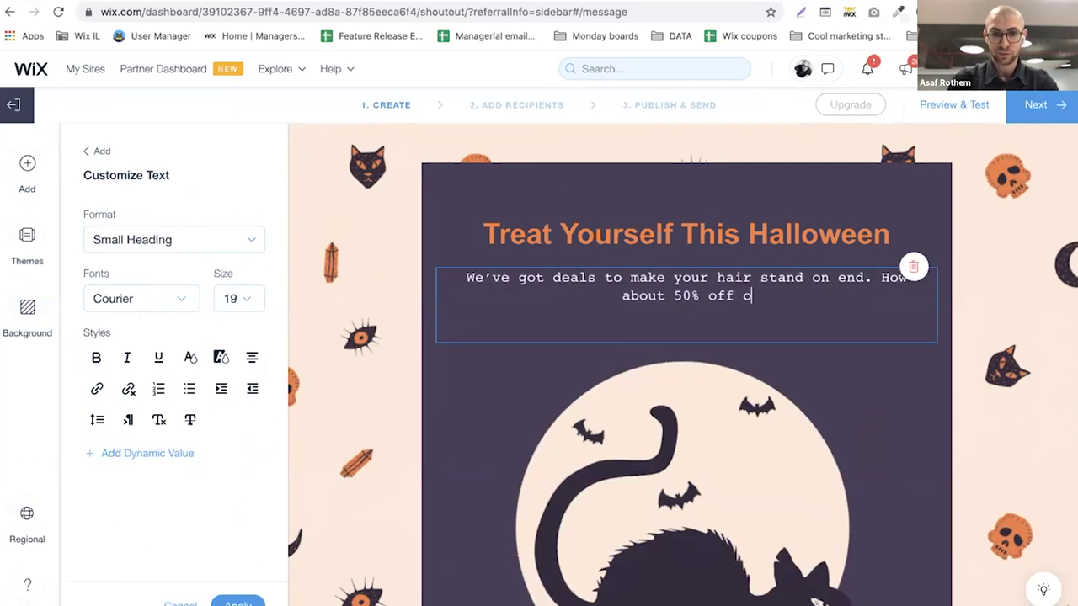
text(f everything? Use coupo)
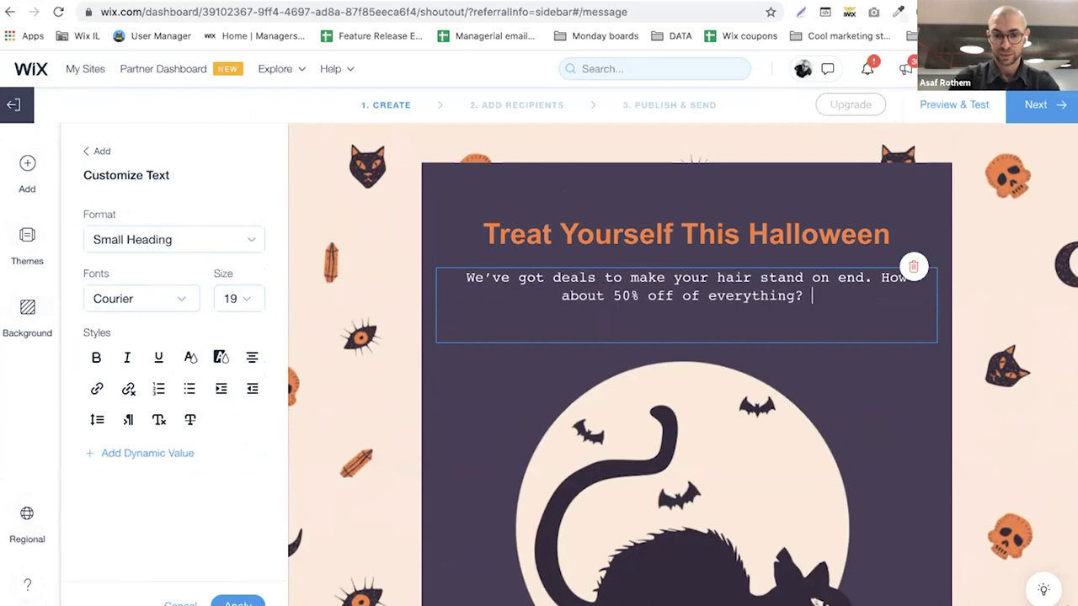
text(n )
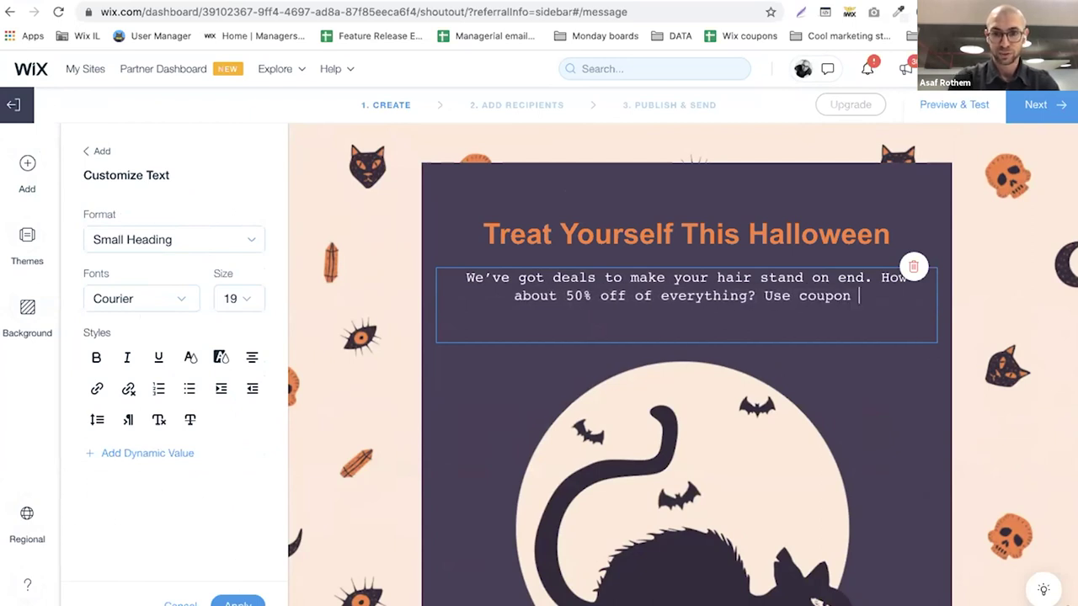
text(cod)
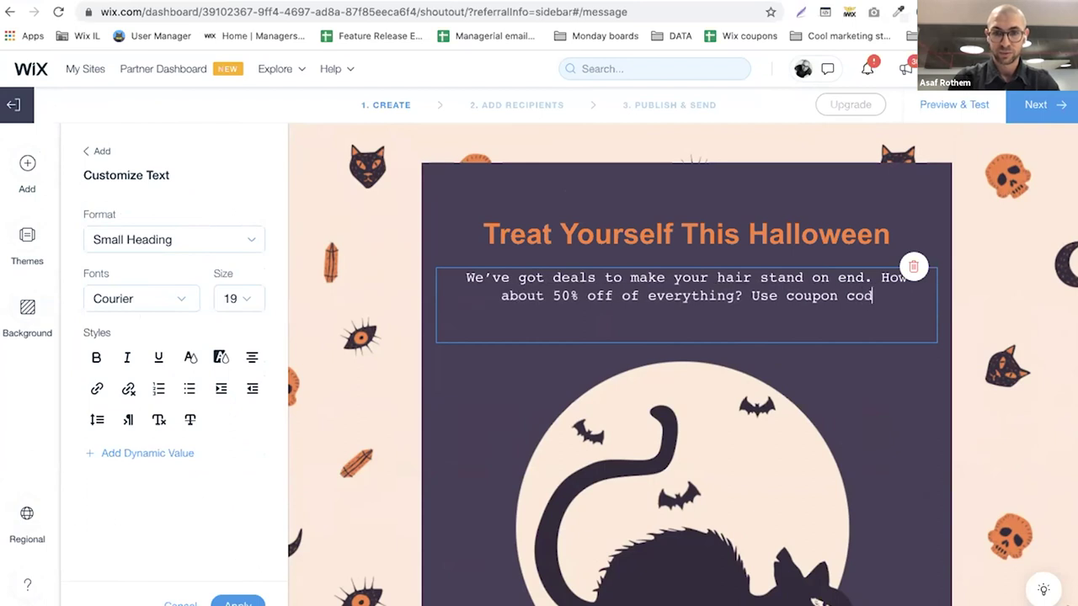
text(e Halowe)
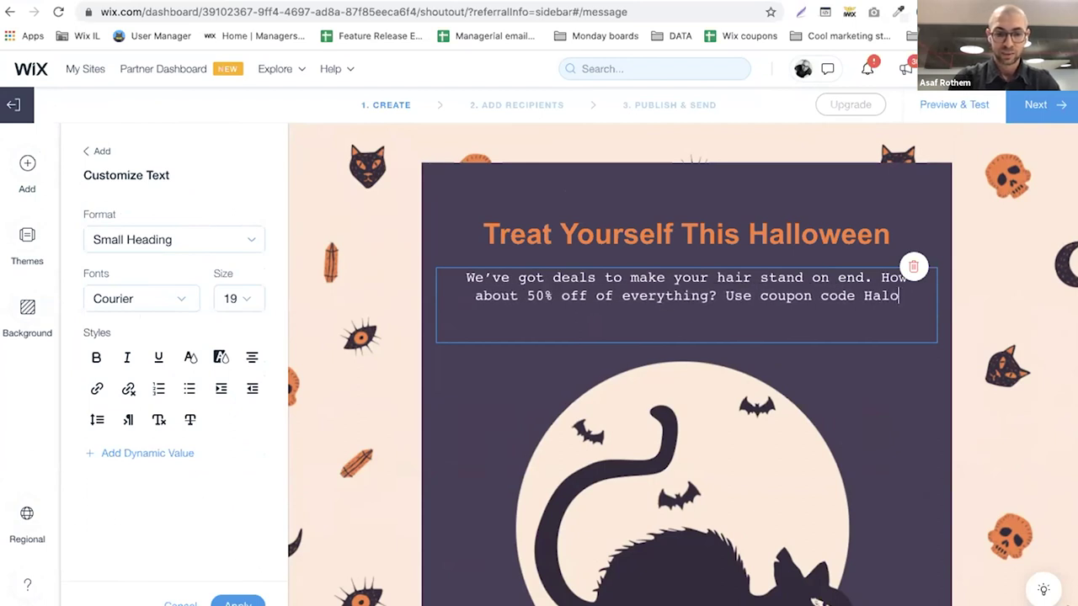
key(BackSpace)
key(BackSpace)
key(BackSpace)
text(loween2020)
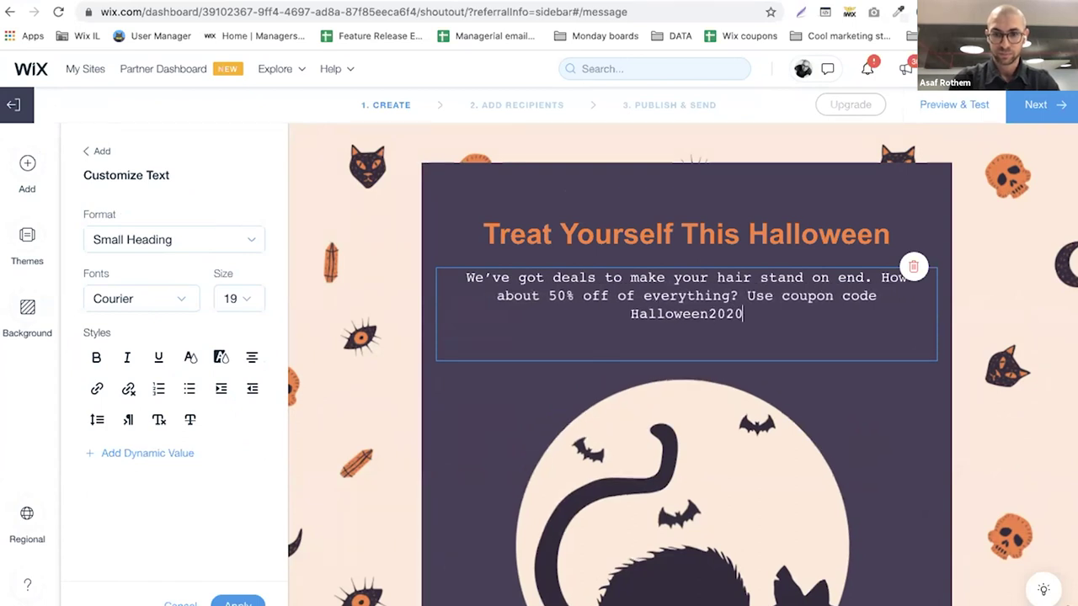
- Move the coupon code sentence below a blank line of its own and end it with a period
click(747, 295)
key(Return)
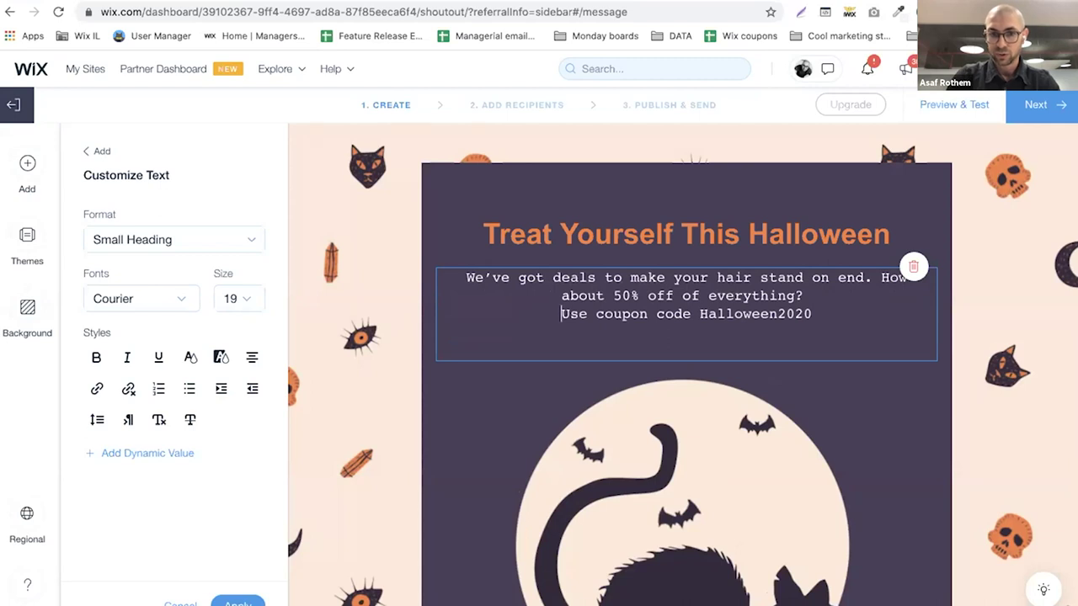
key(Return)
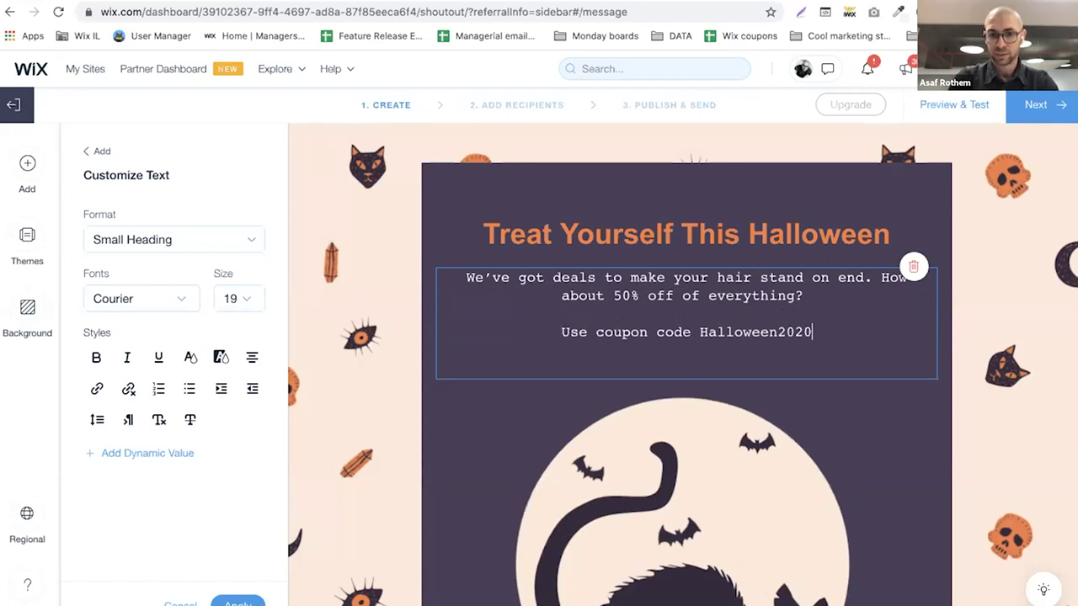
key(End)
text(.)
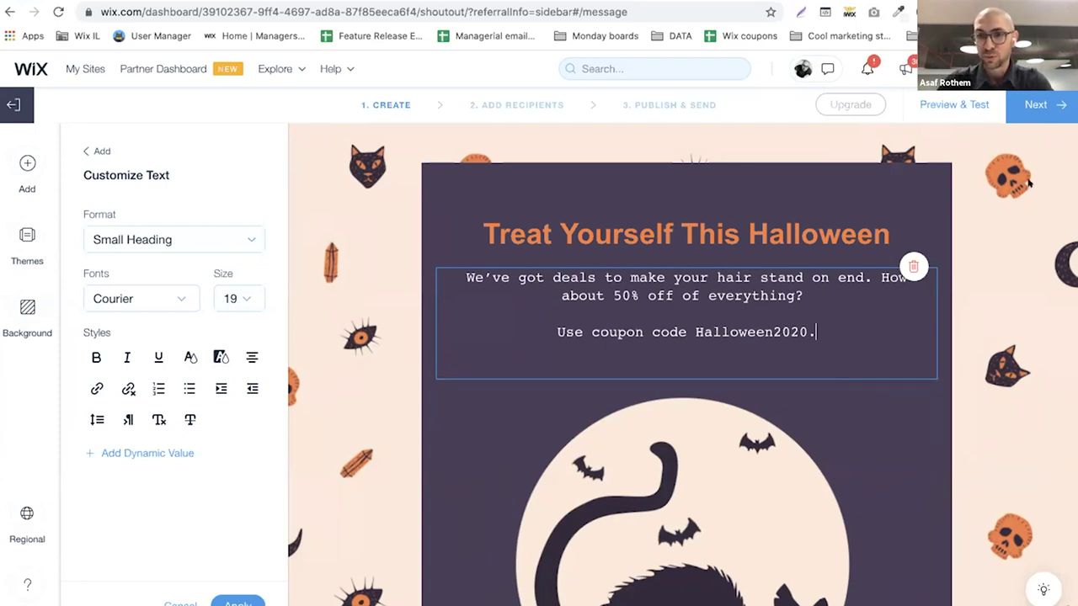
- Add the All contacts label as the campaign's recipients and continue to Publish & Send
click(1046, 101)
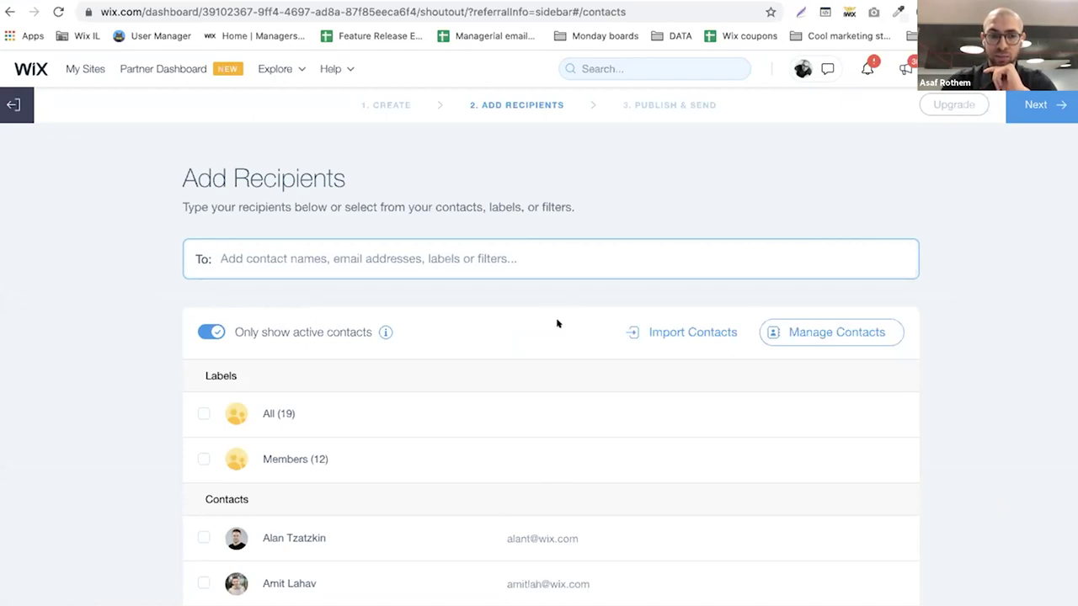
click(204, 413)
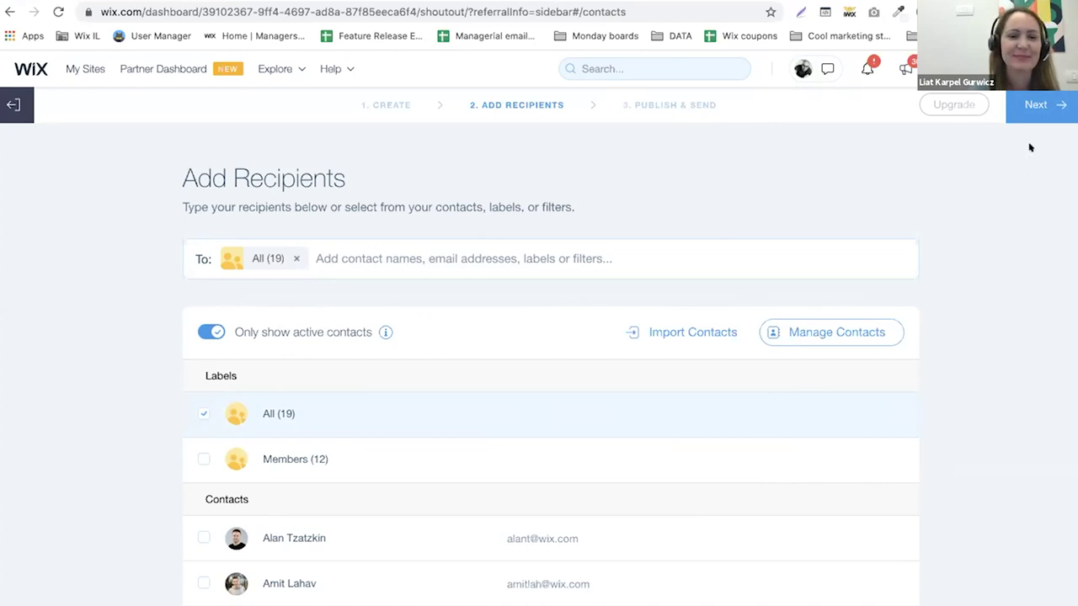
click(1054, 102)
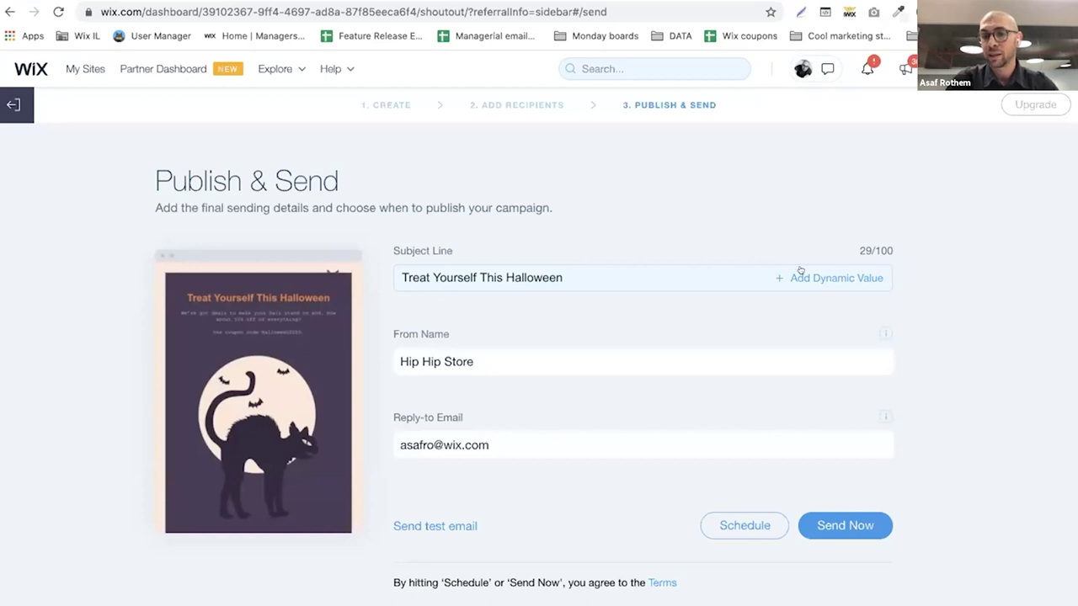
- Insert the Contact First Name dynamic value at the start of the subject line, followed by a space
click(401, 277)
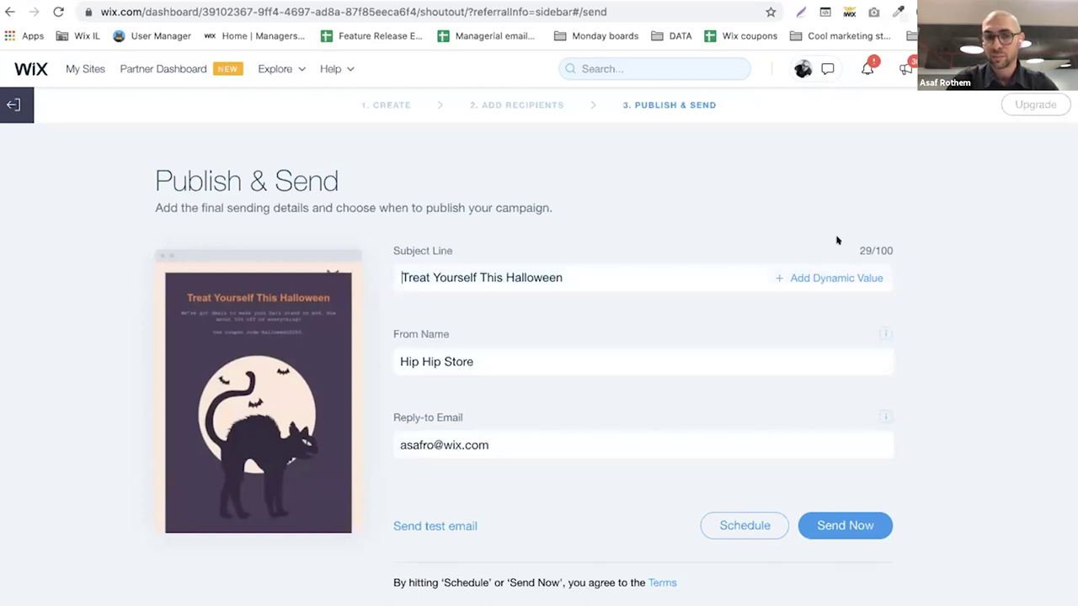
click(831, 278)
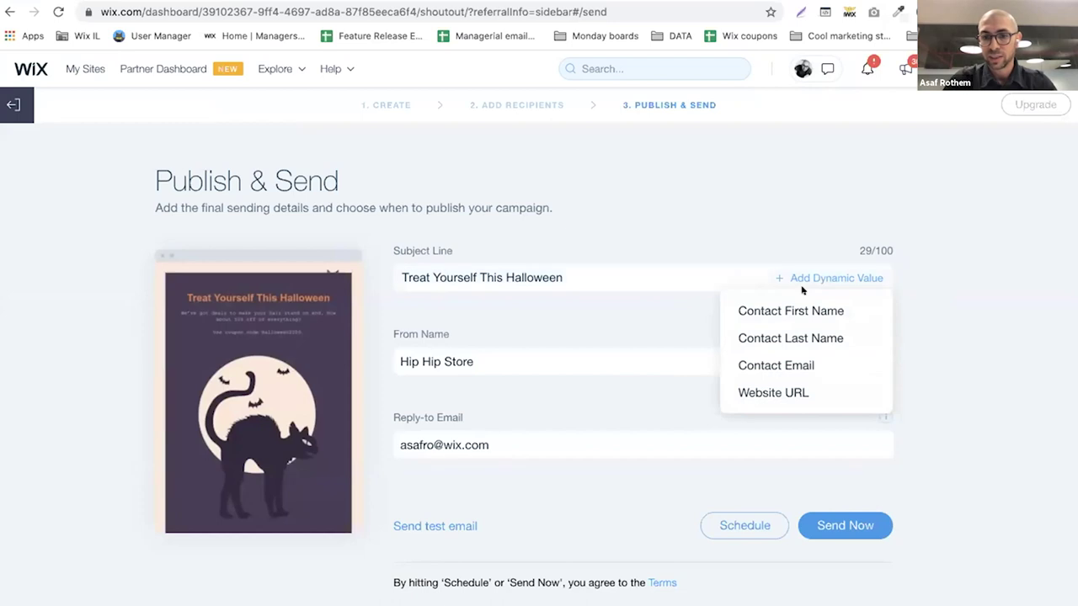
click(786, 310)
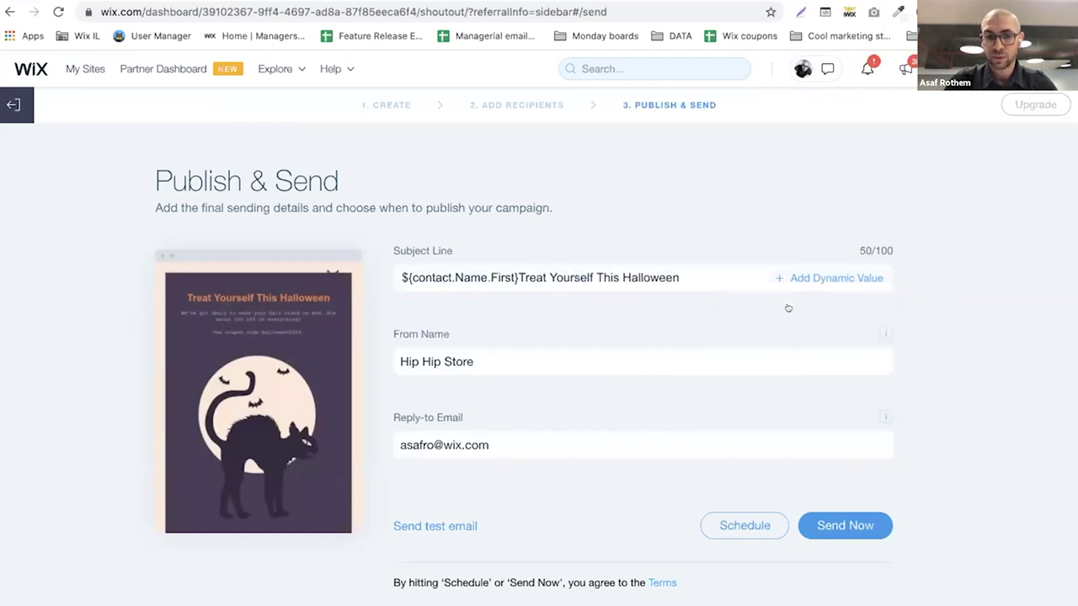
click(518, 278)
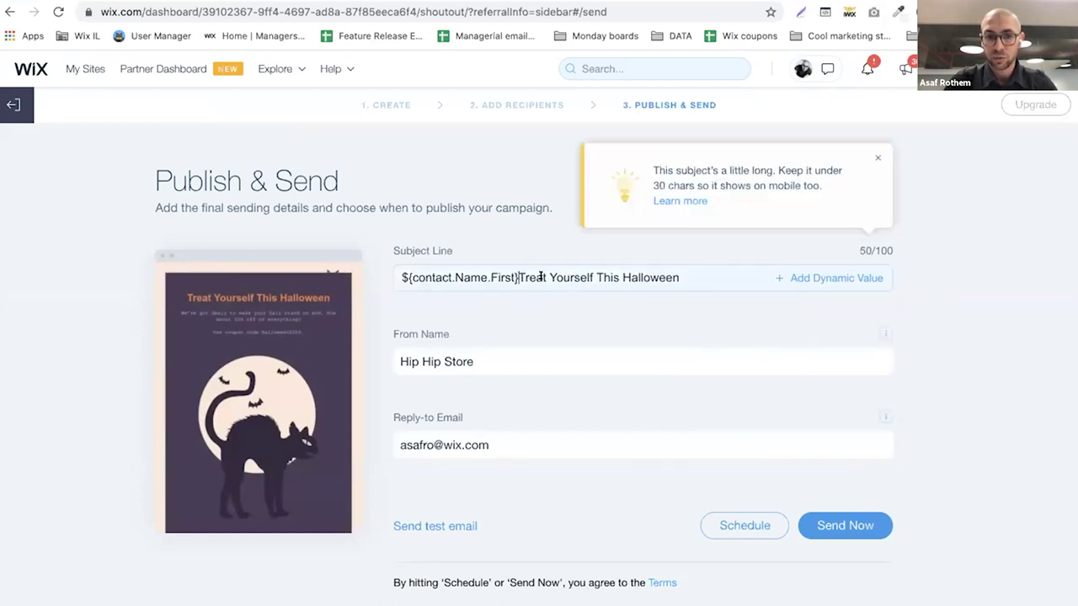
- Add "with 50% off of everything" to the end of the subject line and dismiss the subject-length tip
click(673, 291)
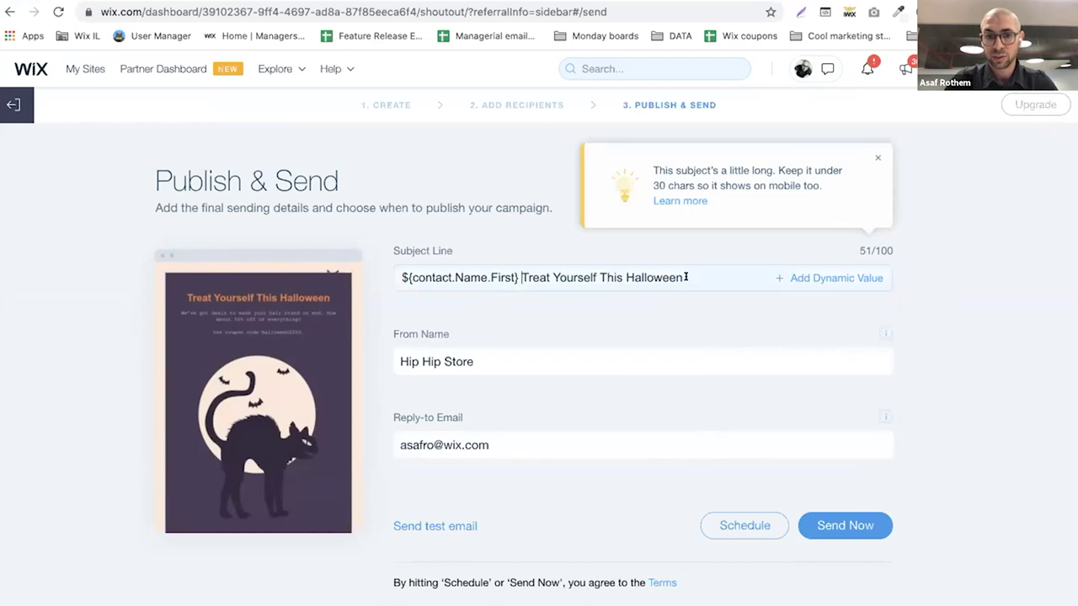
text(with )
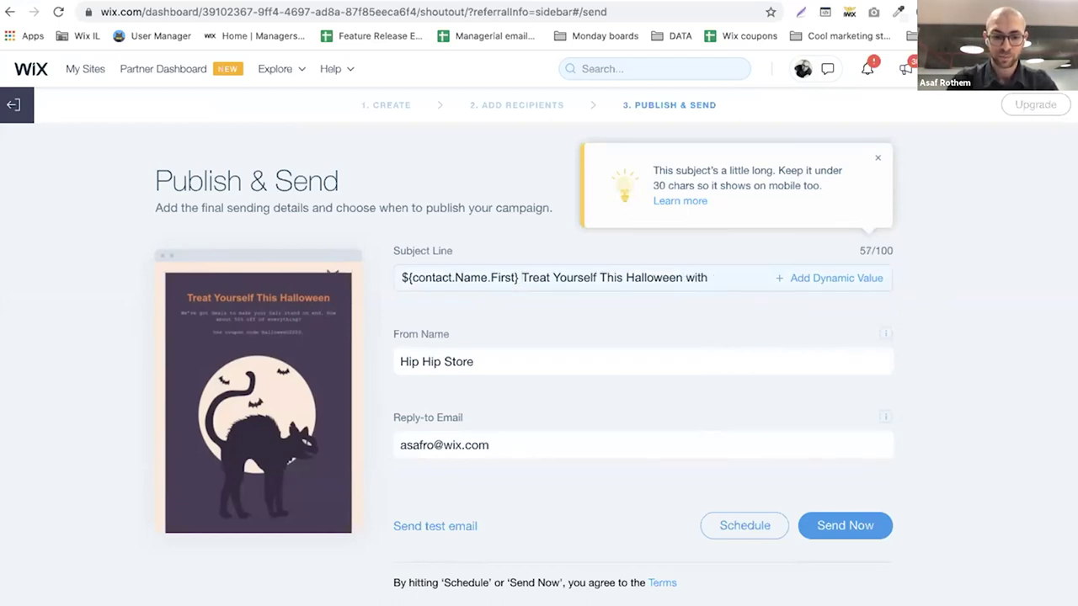
text(50% )
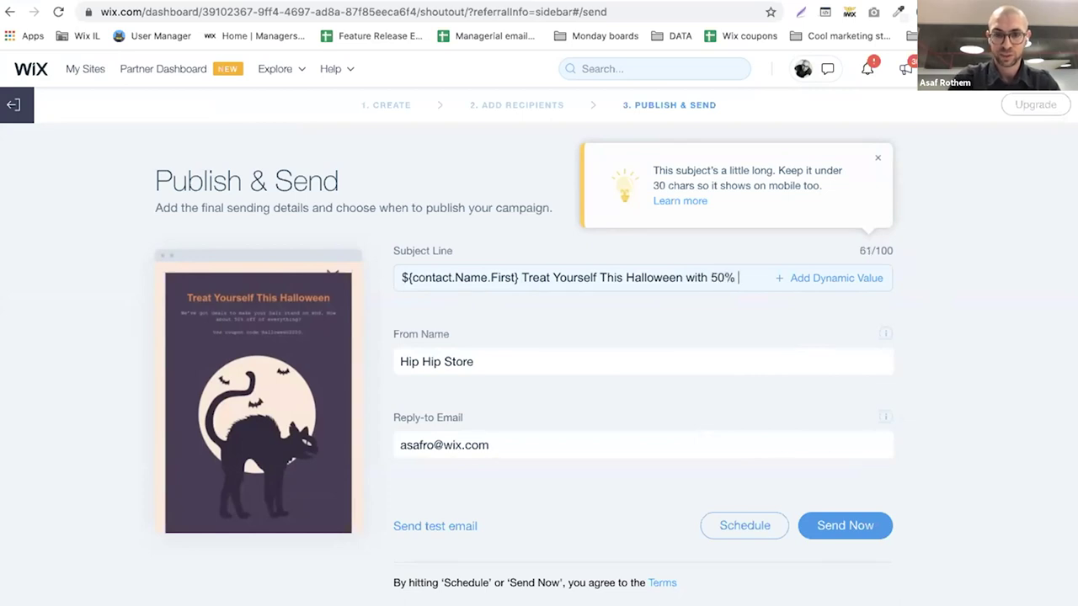
text(off of )
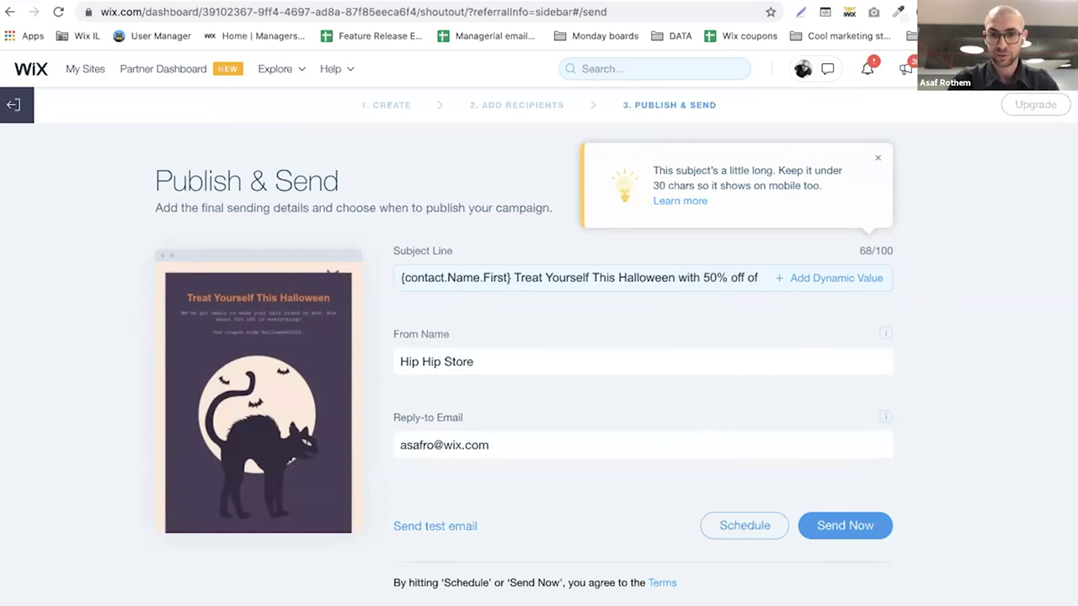
text(everything)
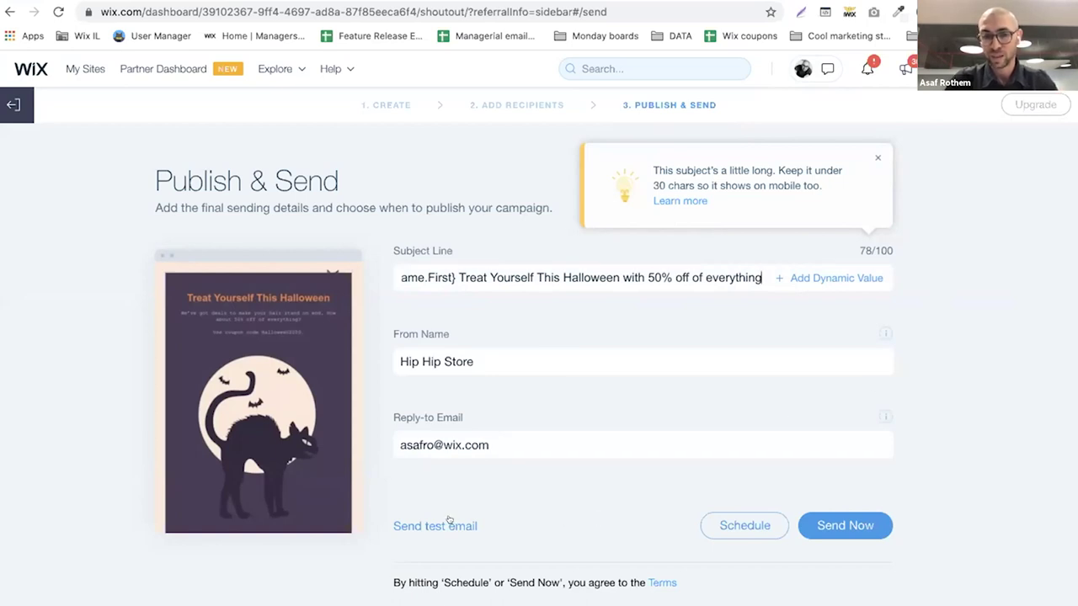
click(877, 158)
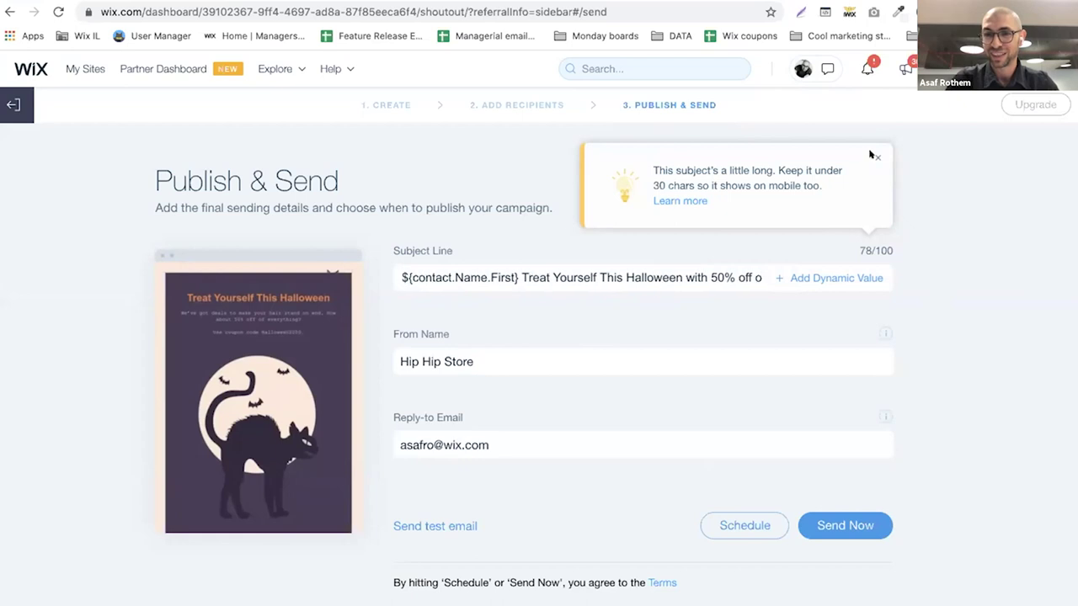
- Schedule the email campaign for October 30, 2020 at 9:49 AM and close the confirmation
click(721, 529)
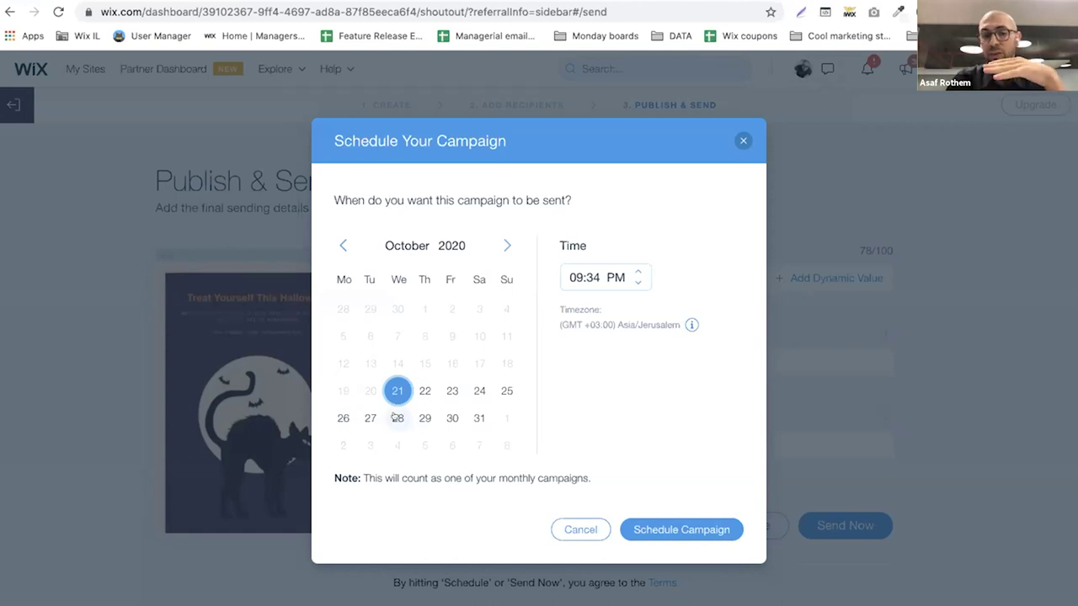
click(452, 417)
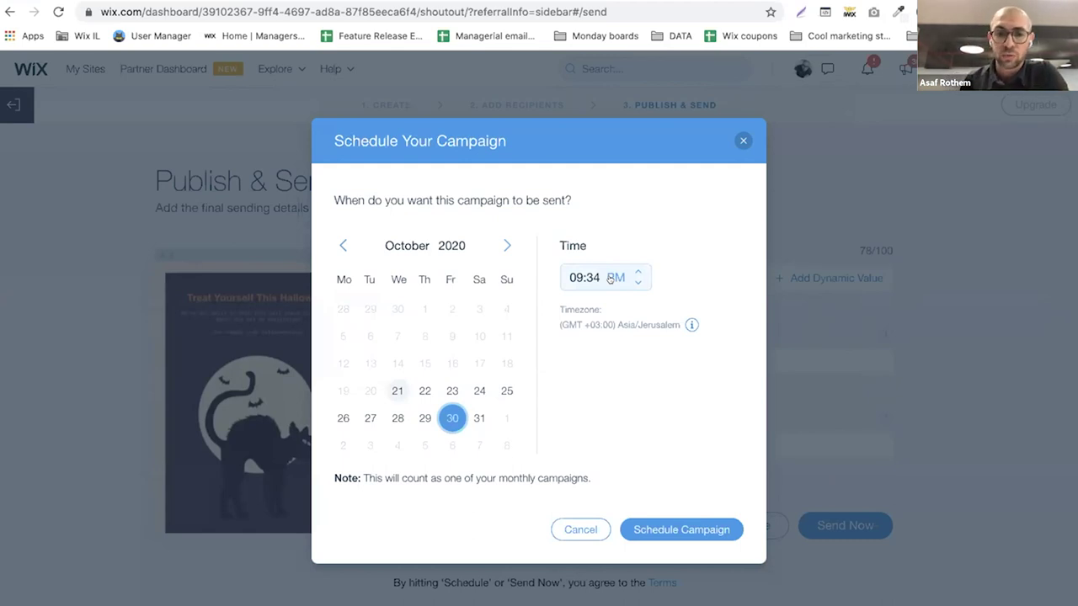
click(636, 272)
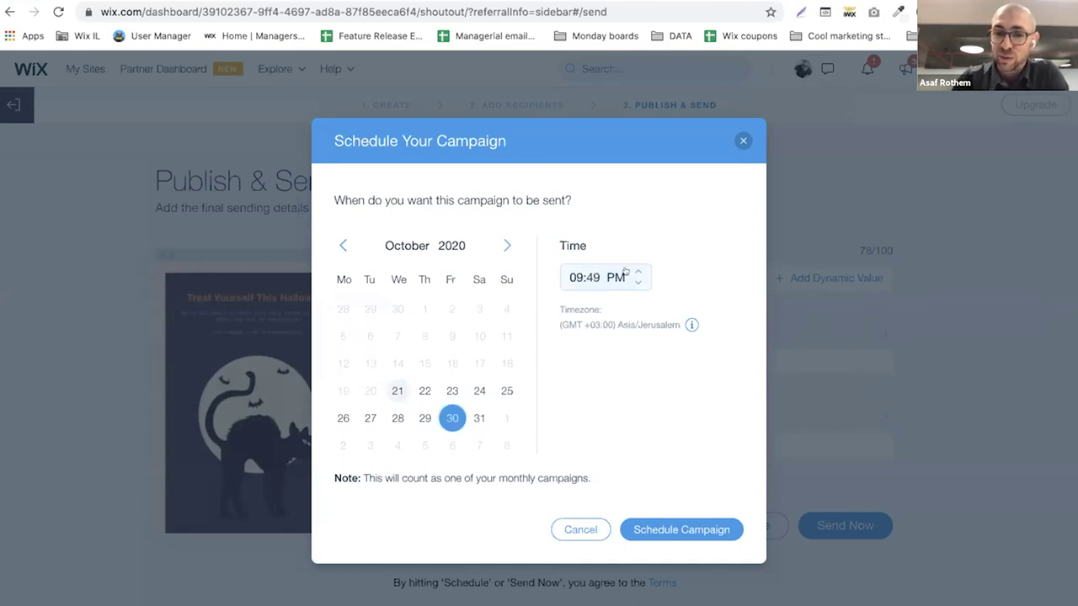
click(608, 278)
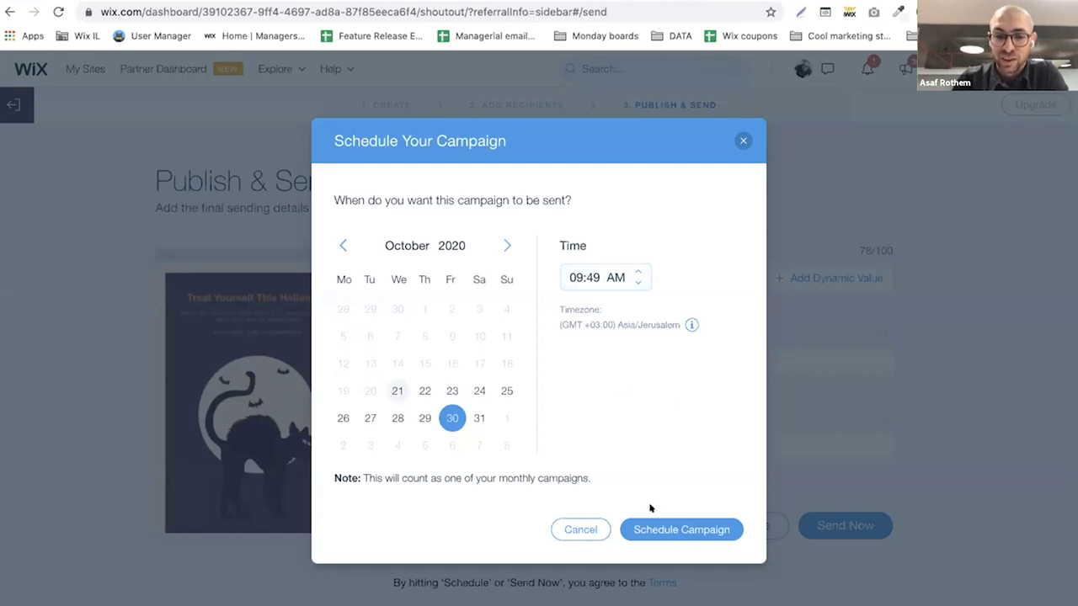
click(670, 529)
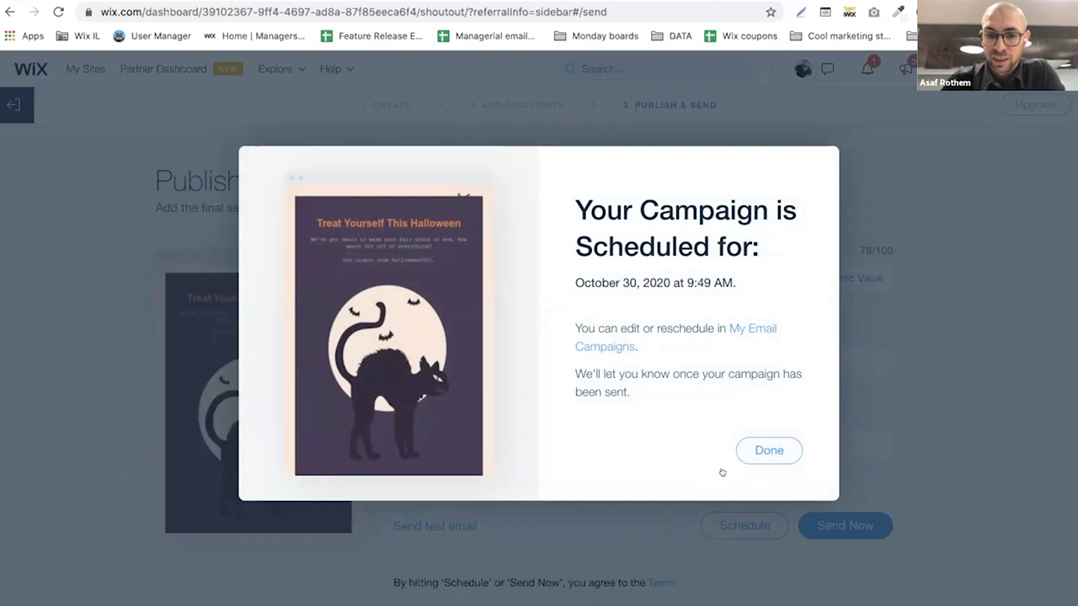
click(760, 439)
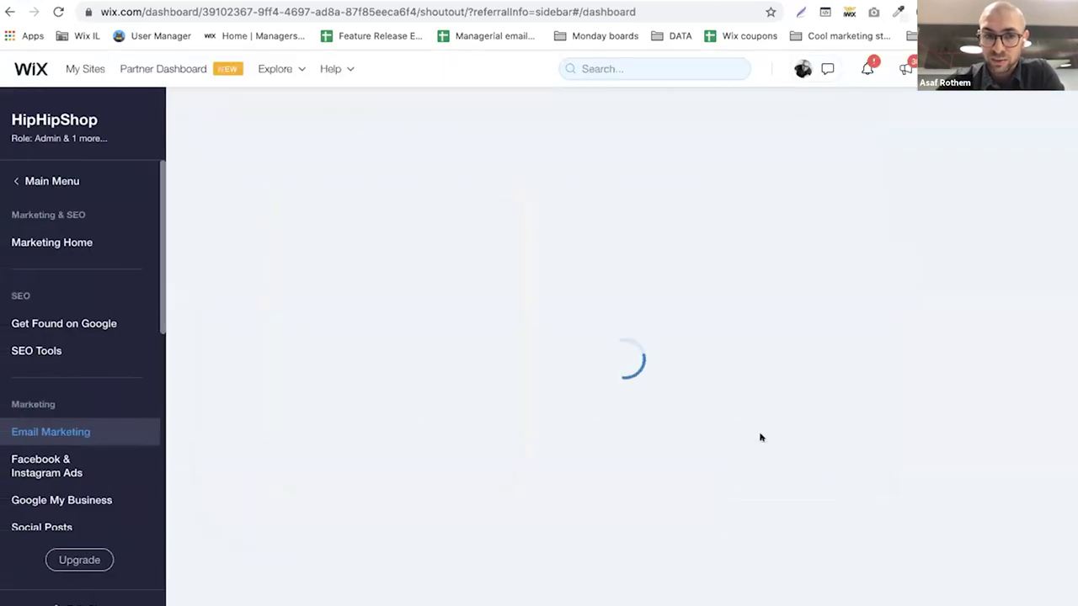
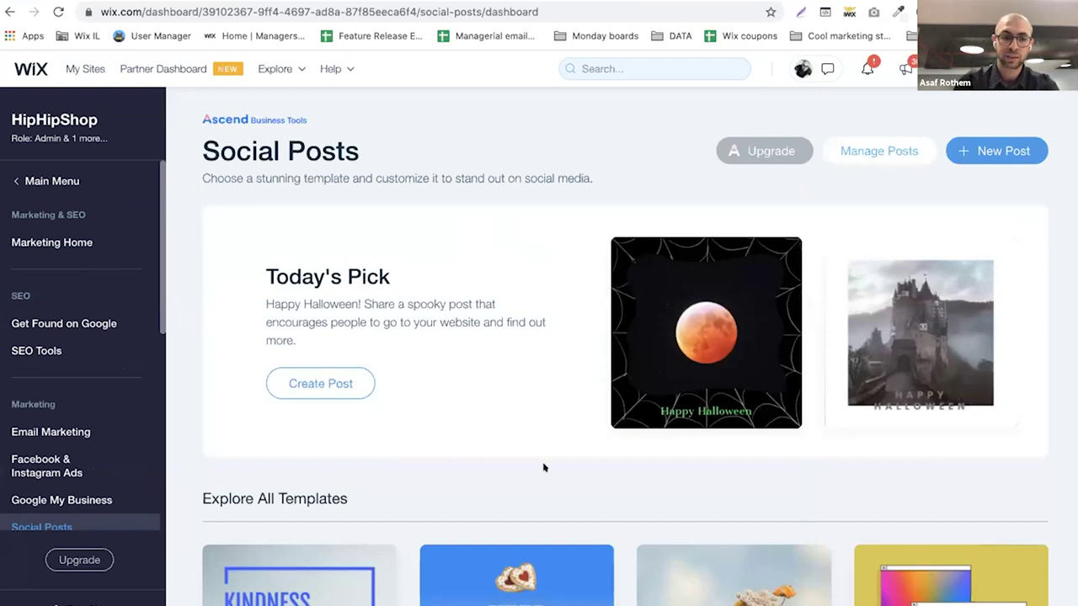
- Create a social post from the Happy Halloween castle template and switch its design to the orange "Trick or Treat" one
scroll(595, 520, down, 6)
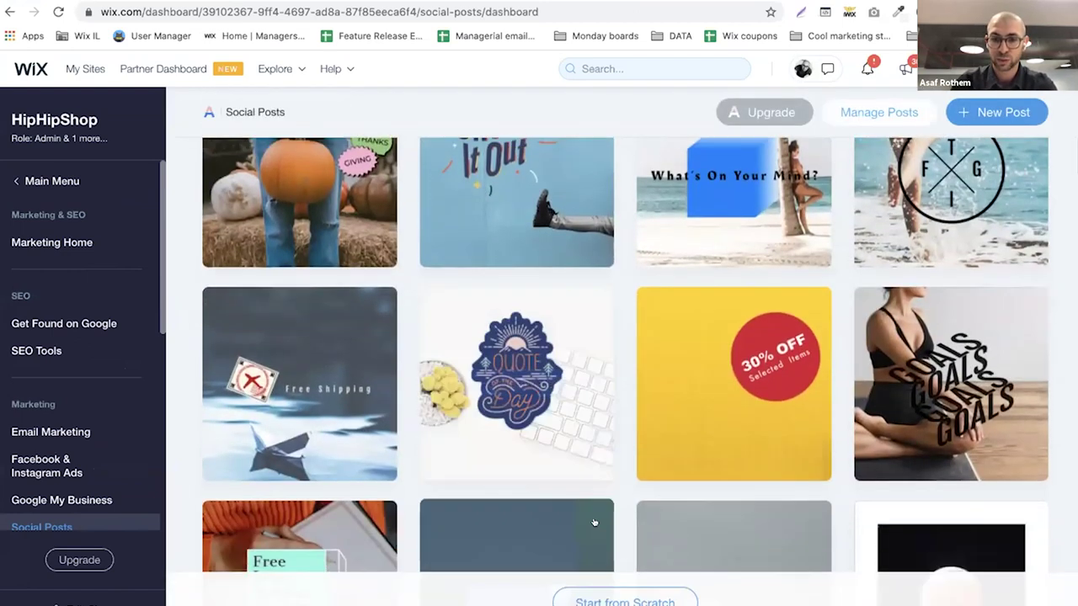
scroll(595, 521, up, 8)
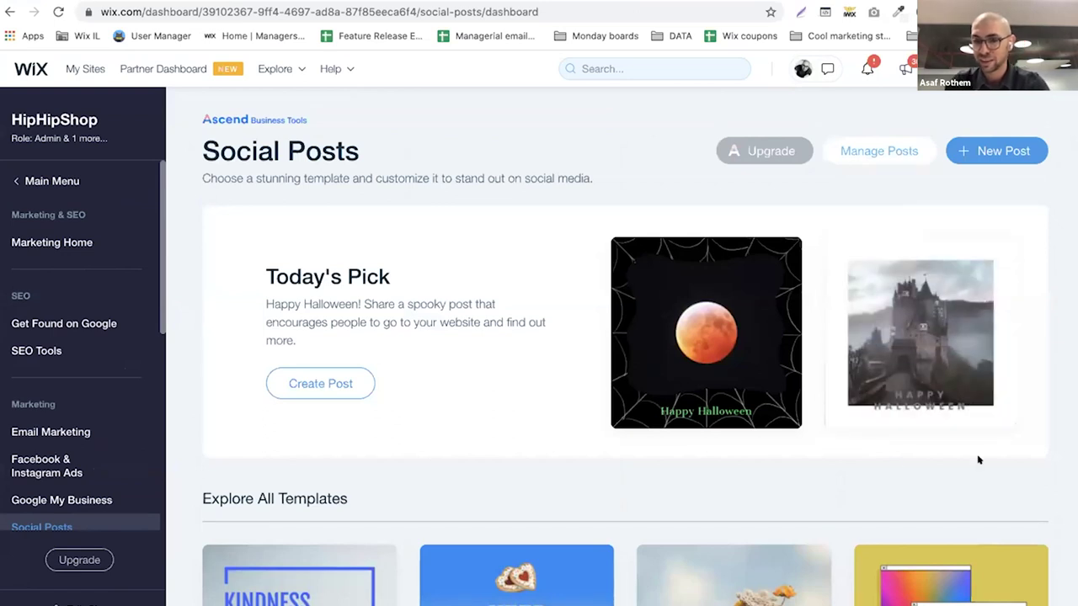
click(927, 329)
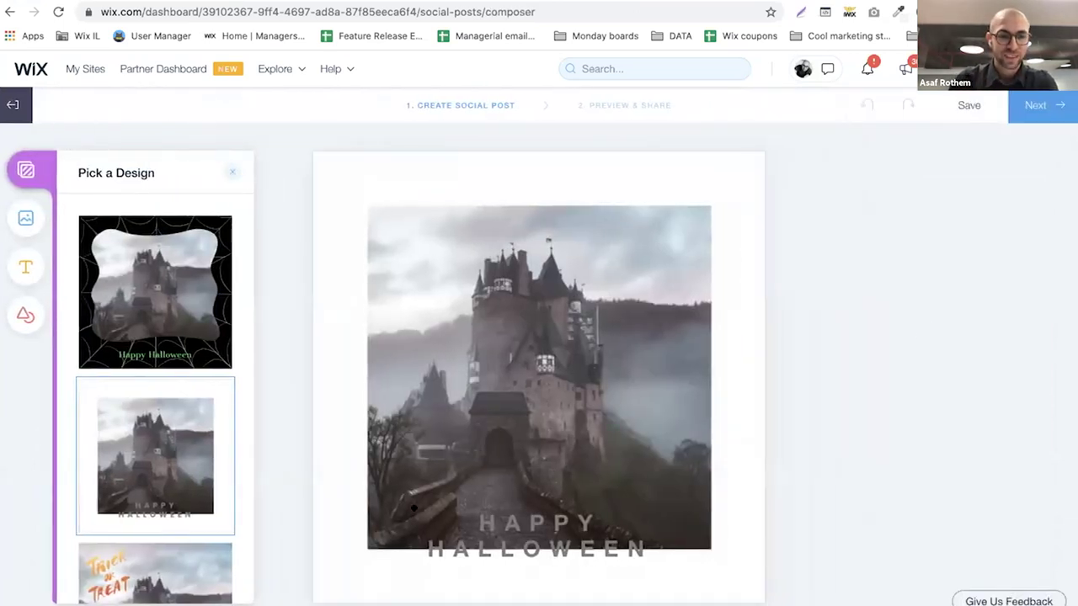
scroll(183, 473, down, 3)
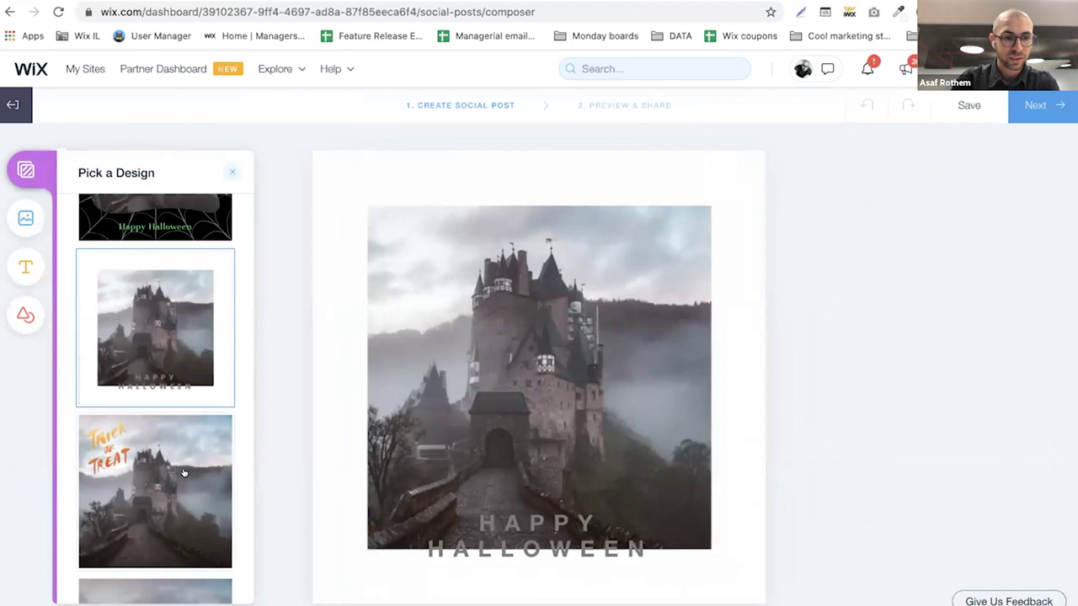
scroll(183, 474, down, 4)
scroll(180, 378, up, 2)
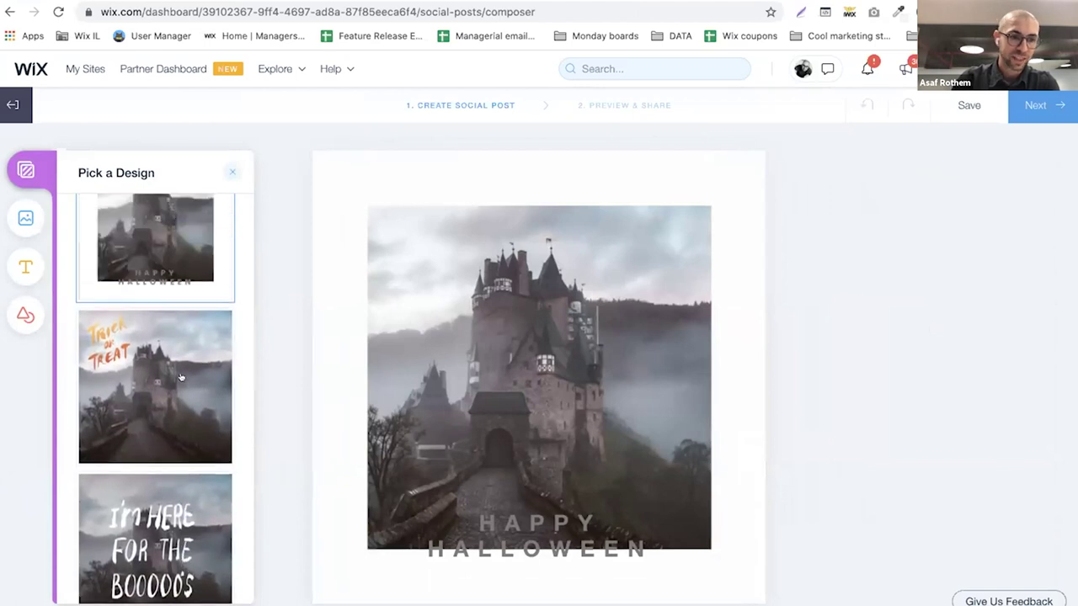
click(180, 378)
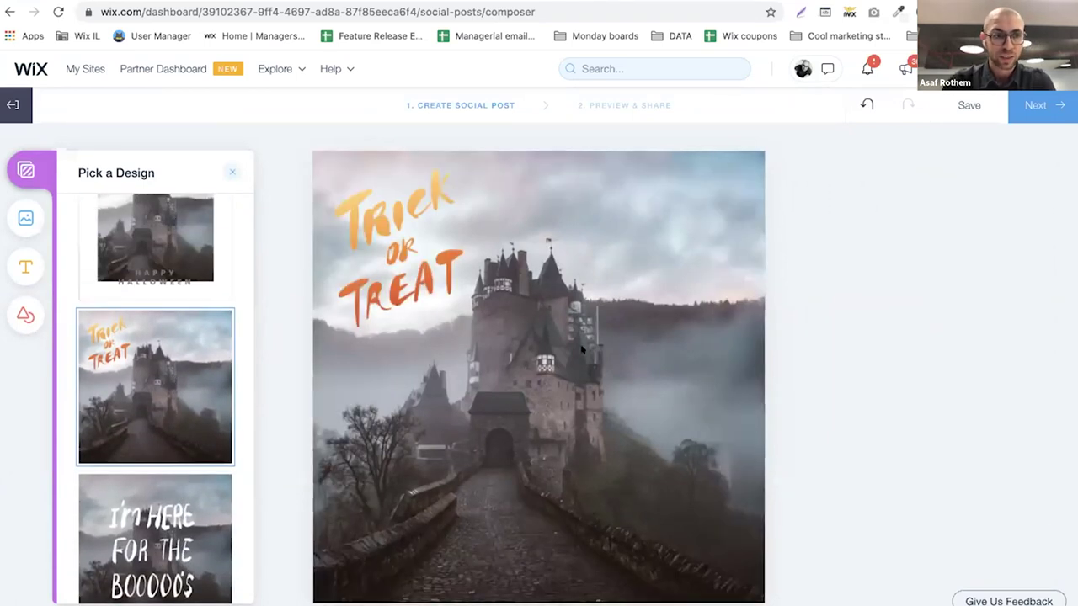
- Add a Bold Title text to the post and make it read "All products 50% off"
click(25, 266)
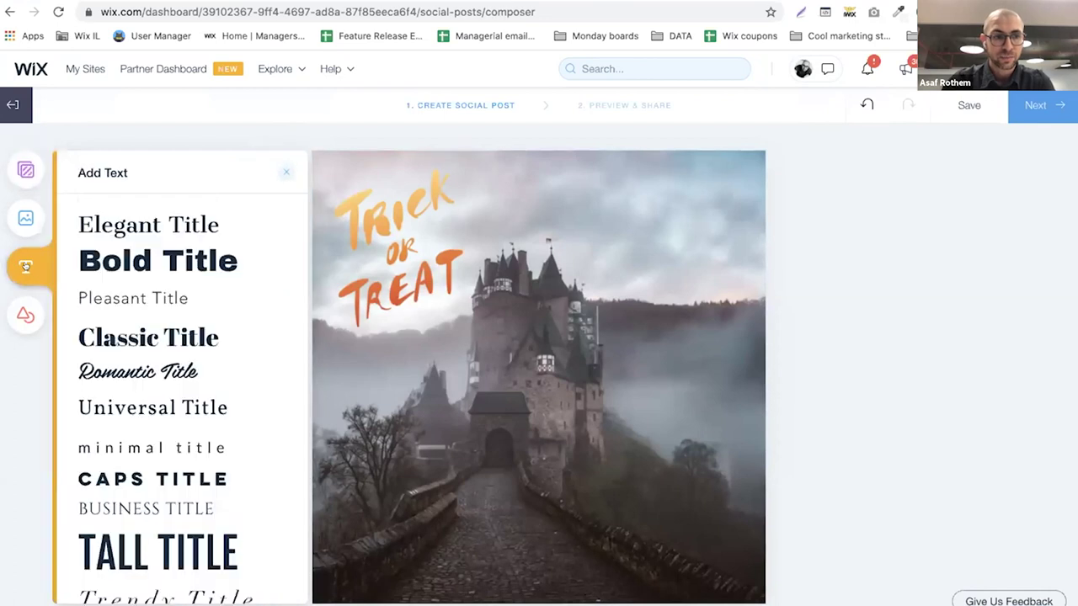
click(187, 264)
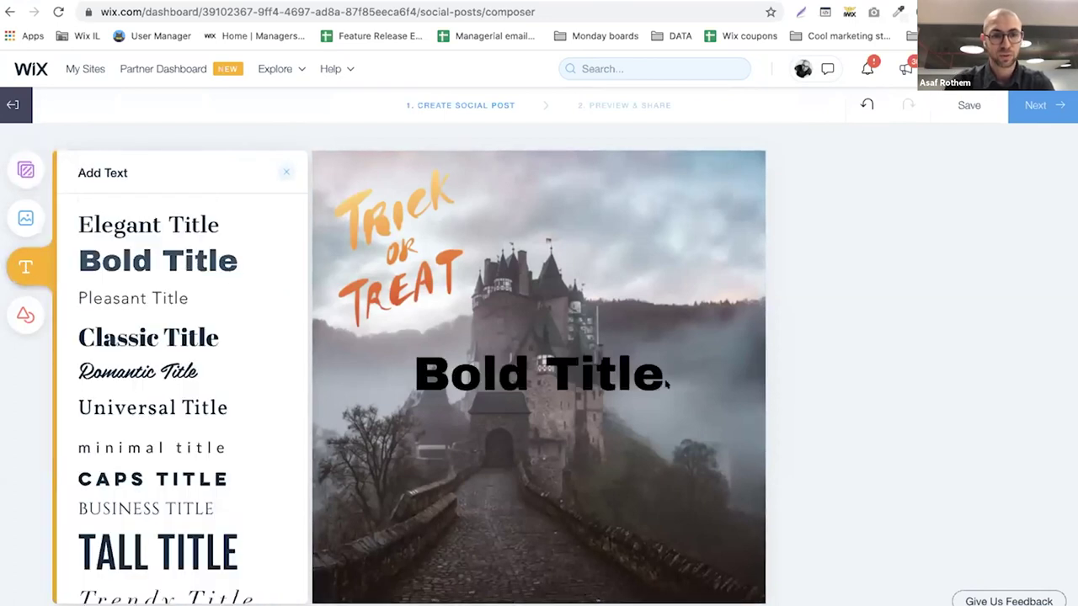
double_click(571, 372)
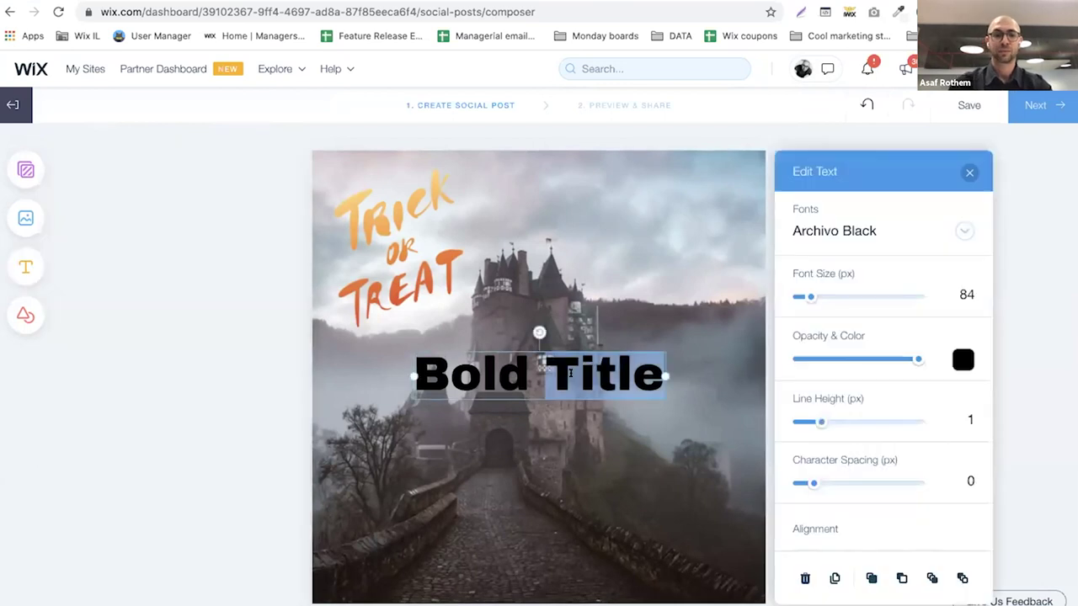
triple_click(570, 372)
text(50)
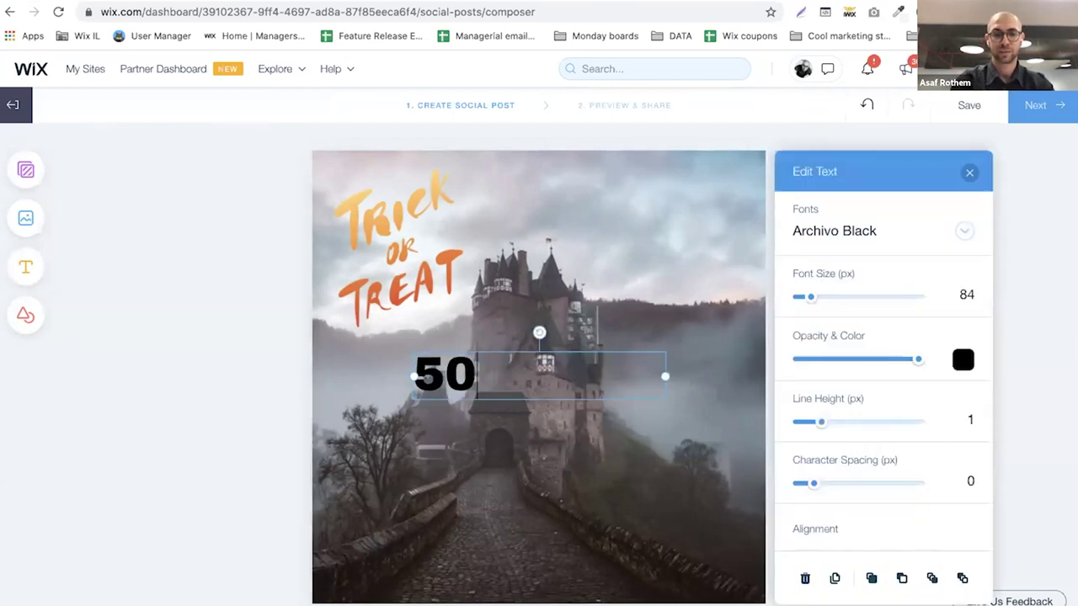
text(% off)
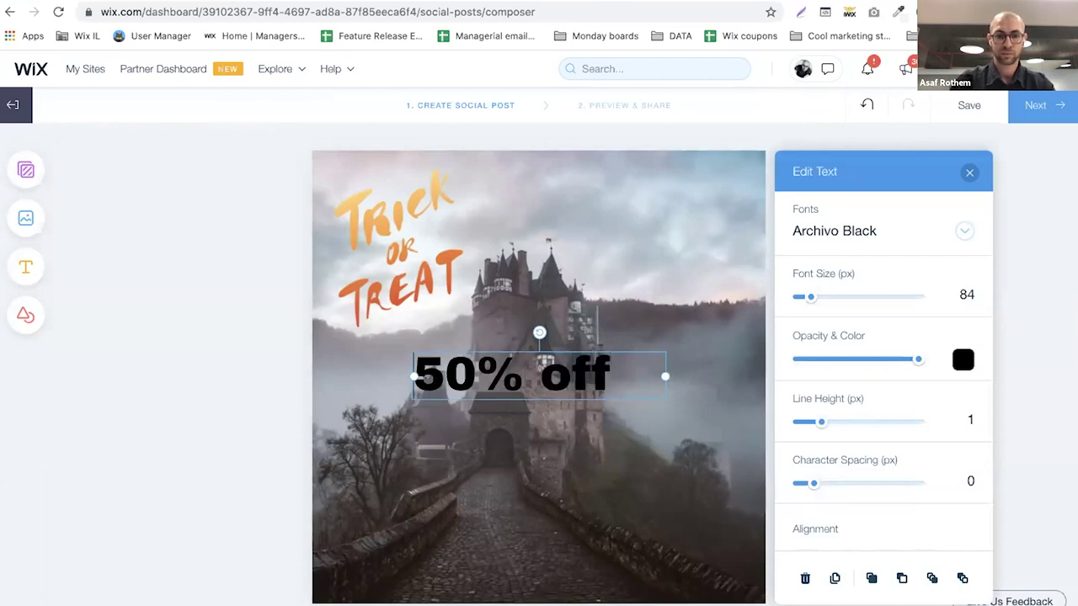
click(414, 375)
text(All products)
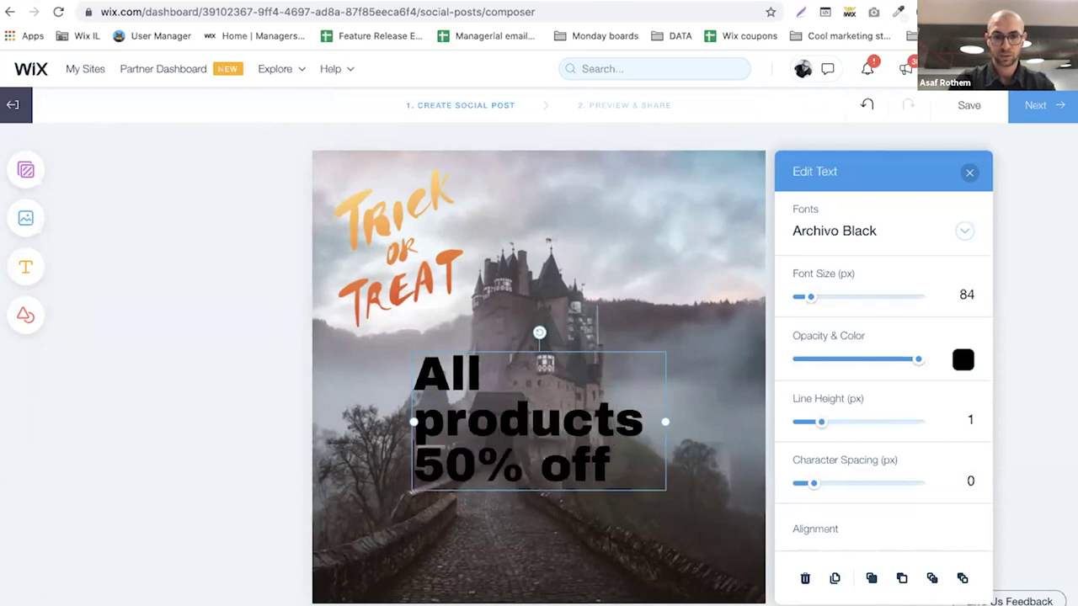
- Widen the text box so "All products" fits on one line, move it to the lower part of the image and center-align the text
drag(664, 422, 718, 412)
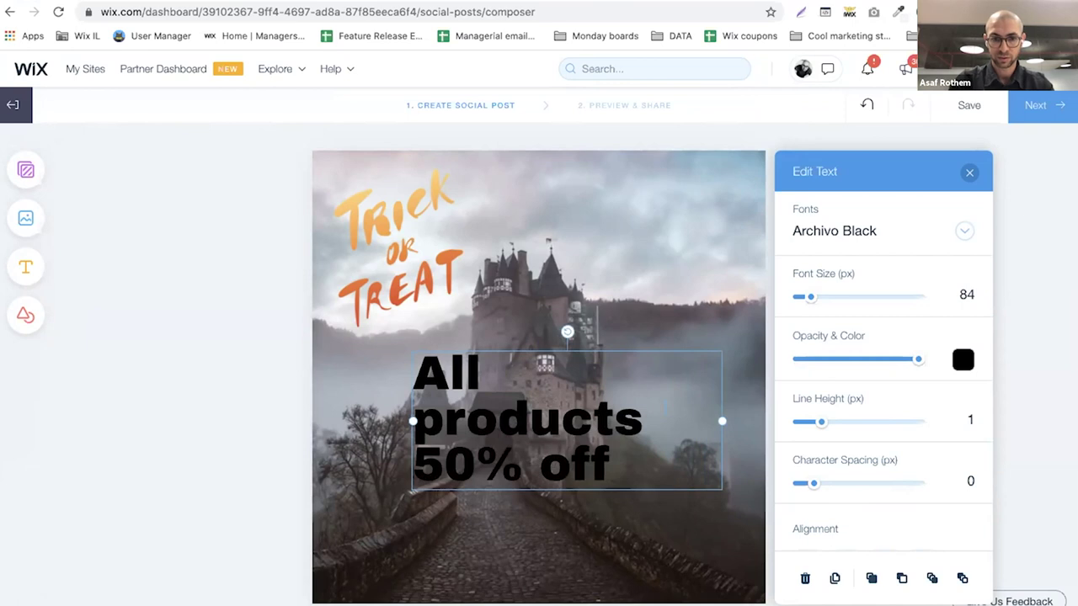
drag(397, 415, 338, 418)
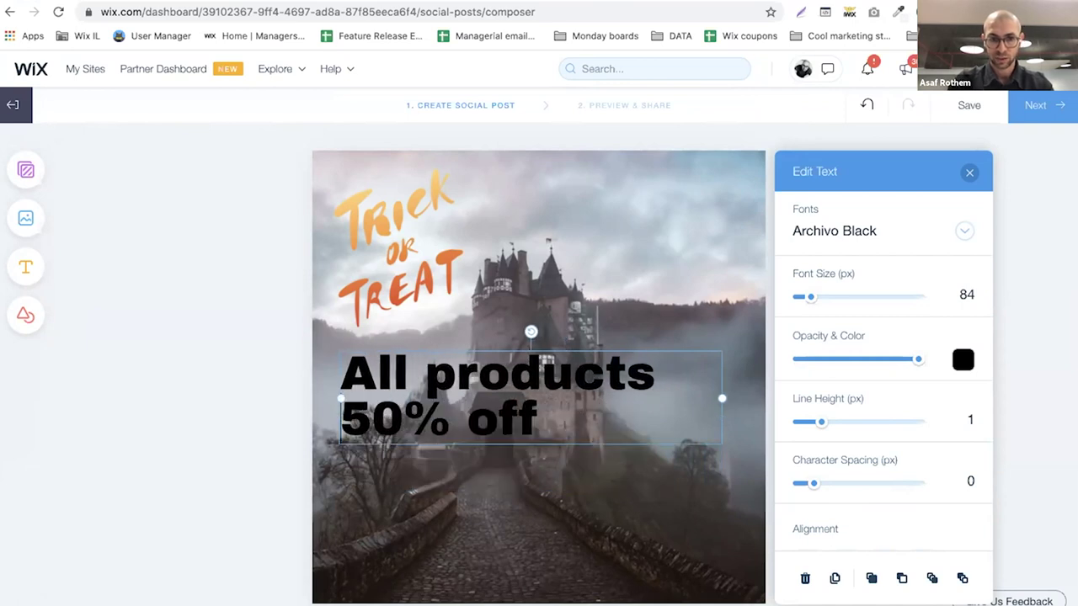
drag(571, 487, 601, 565)
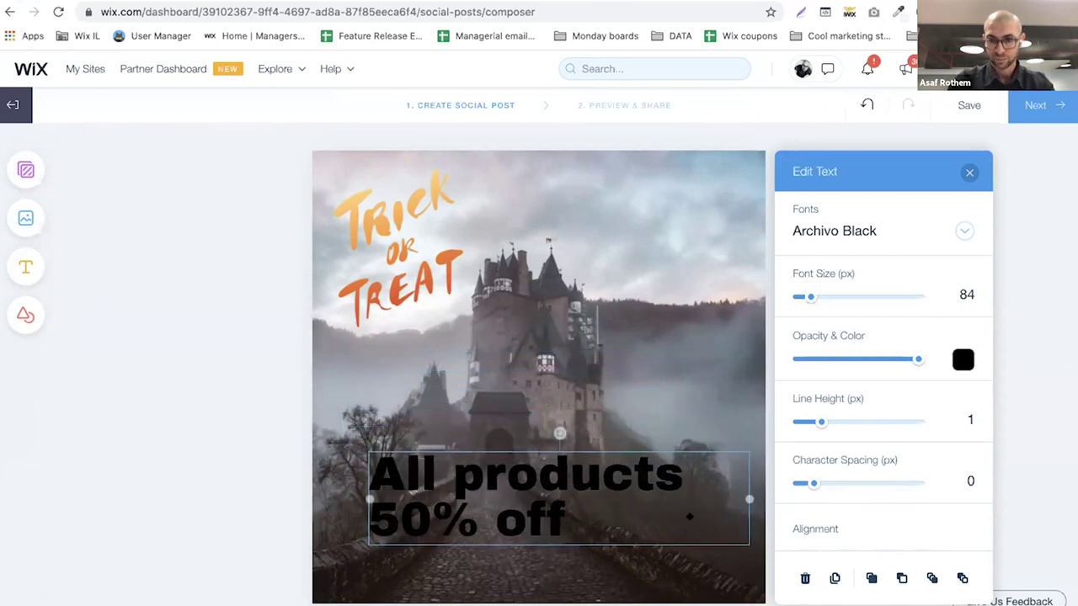
scroll(834, 520, down, 1)
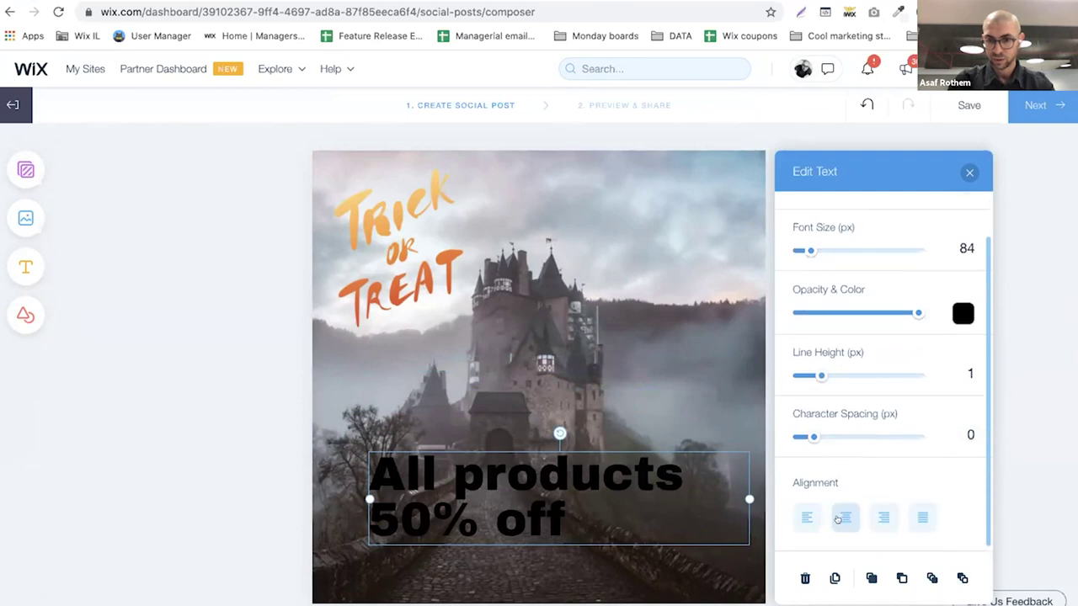
click(845, 517)
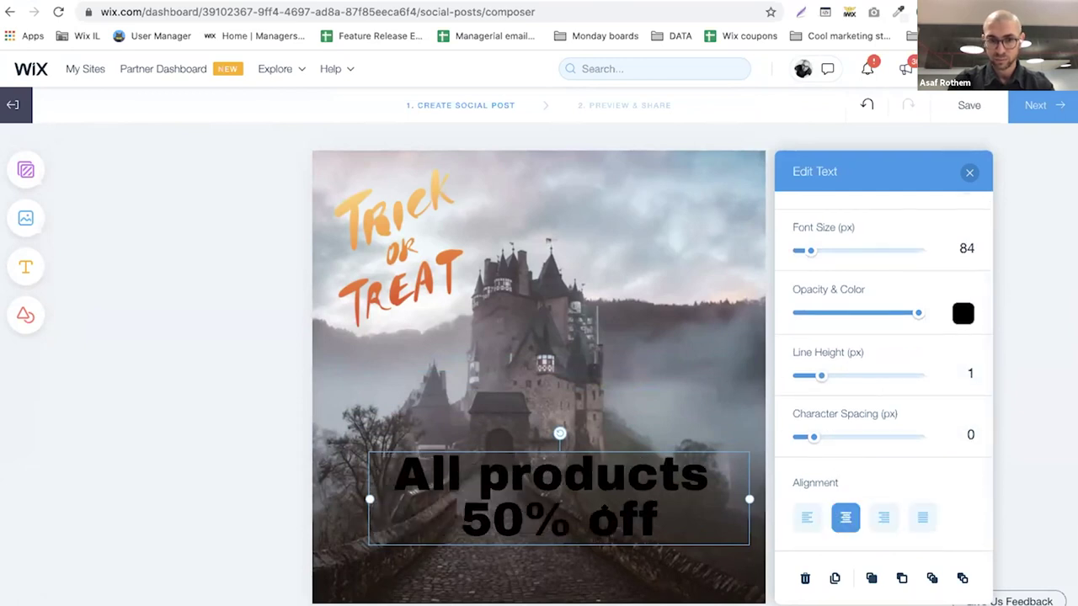
- Recolor the "All products 50% off" text white and shift it slightly down and left to center it on the image
double_click(603, 507)
click(603, 506)
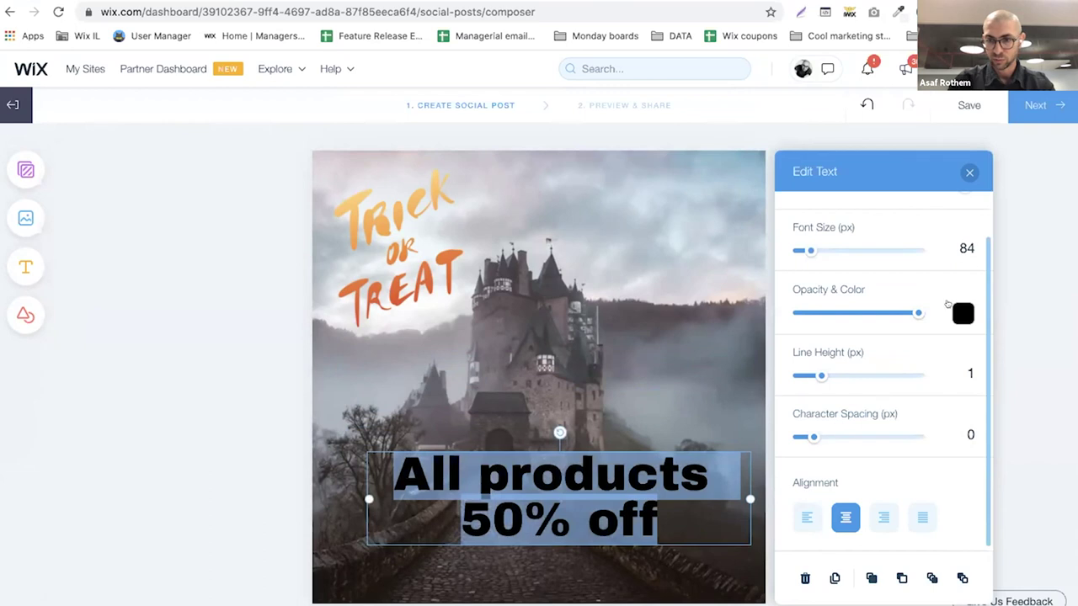
click(962, 313)
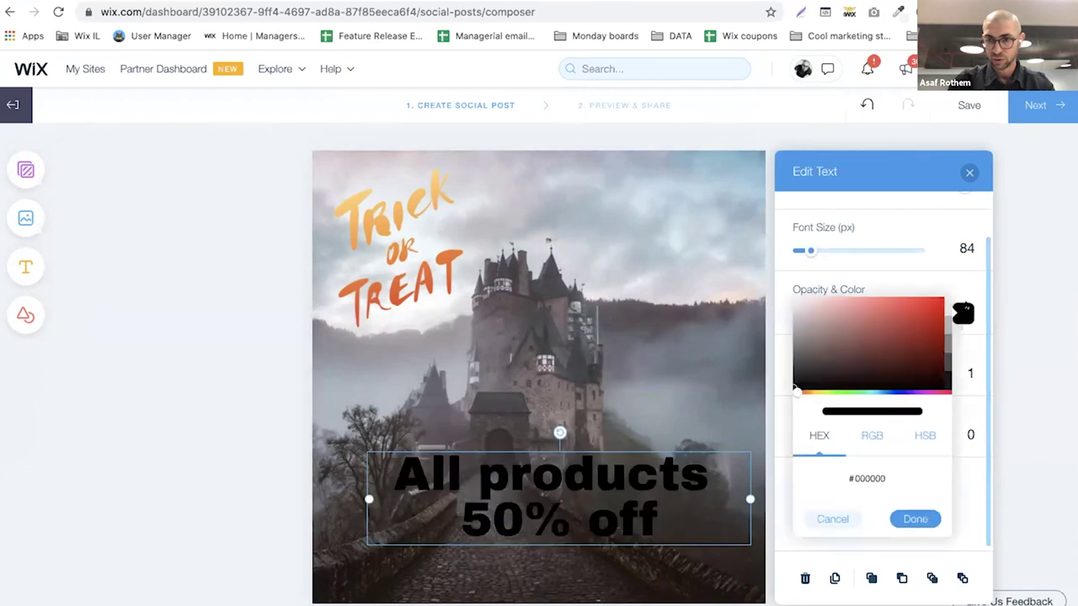
click(796, 300)
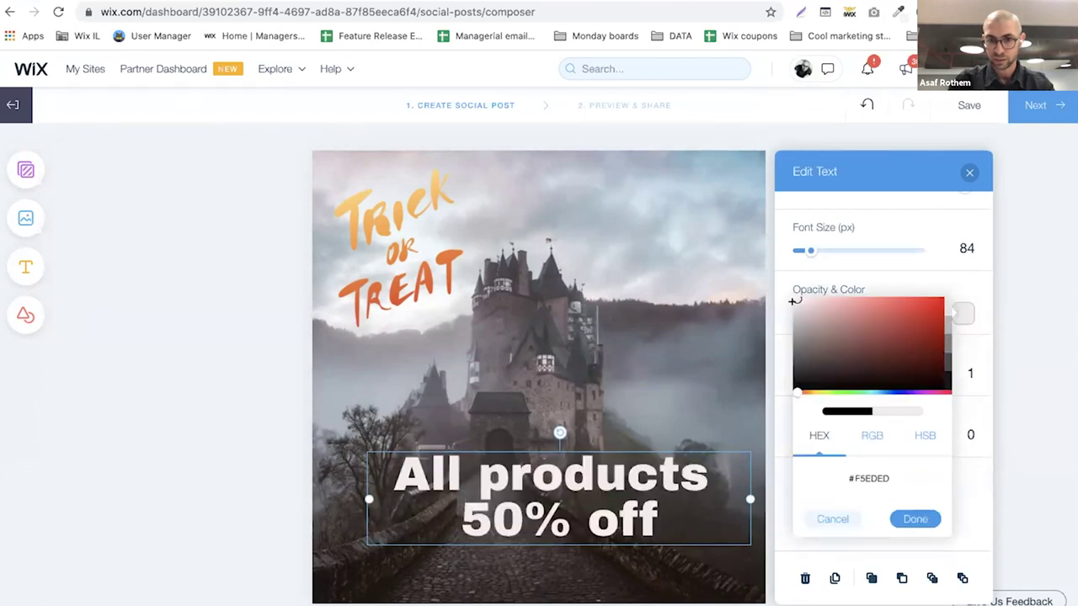
click(790, 291)
click(788, 290)
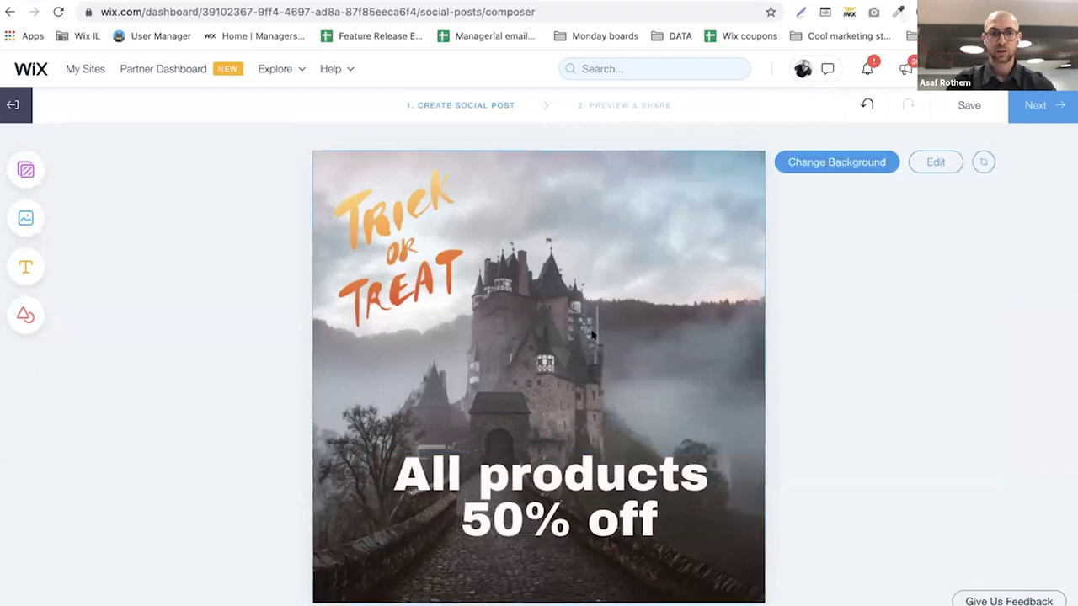
drag(510, 496, 519, 487)
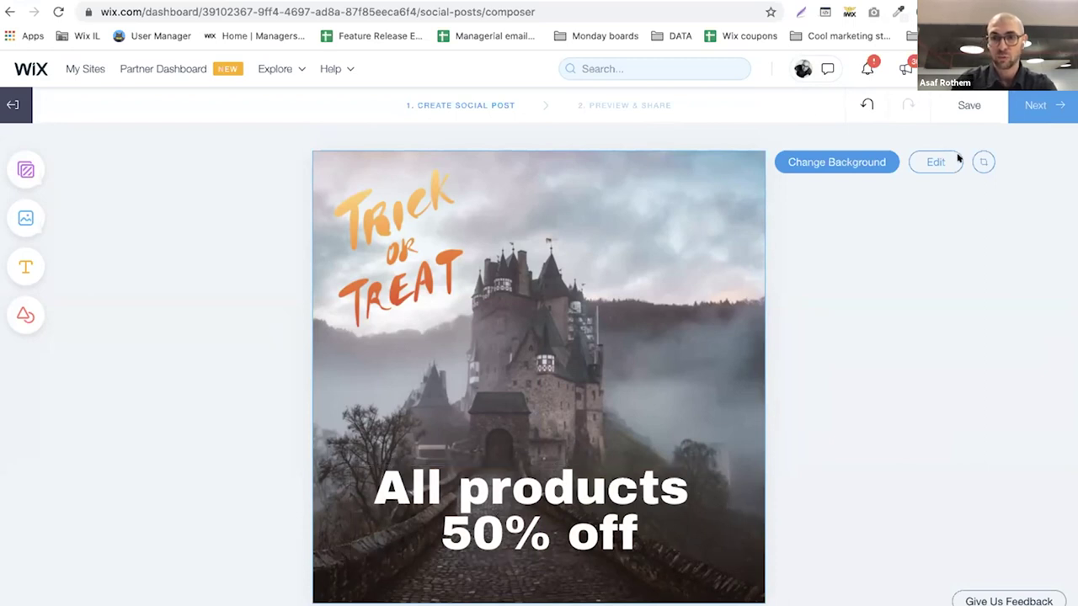
- Continue to Preview & Share, caption the Facebook post "The long wait is over." and share it immediately
click(1052, 104)
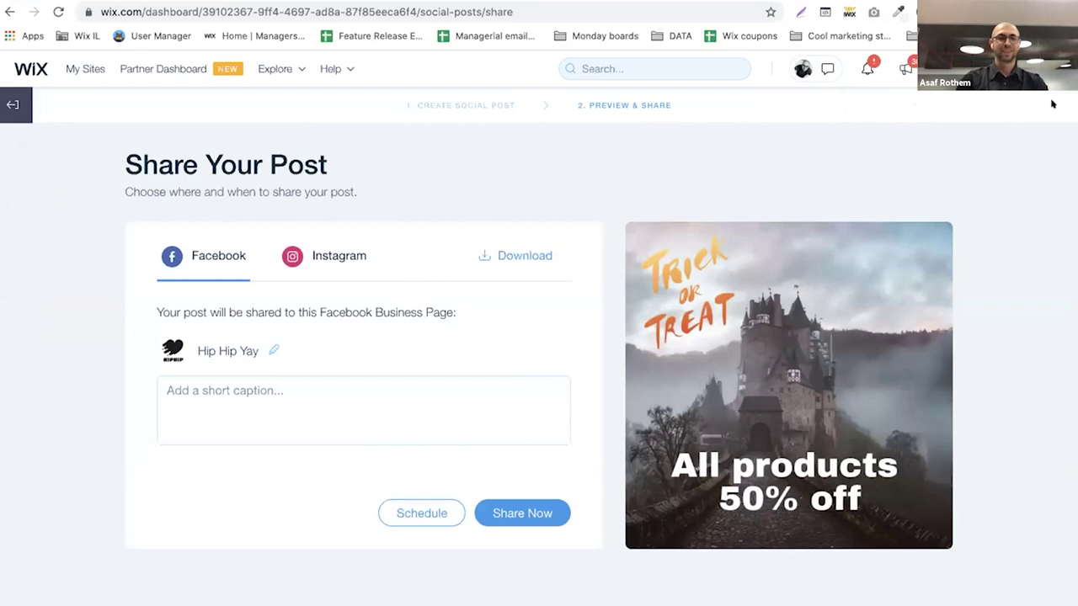
click(241, 406)
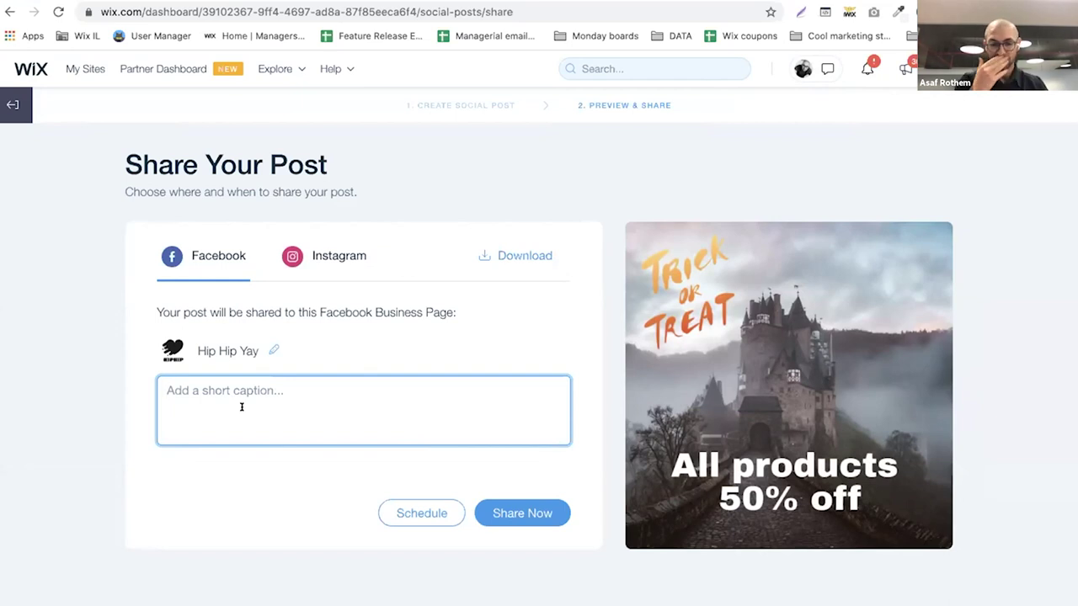
text(The long )
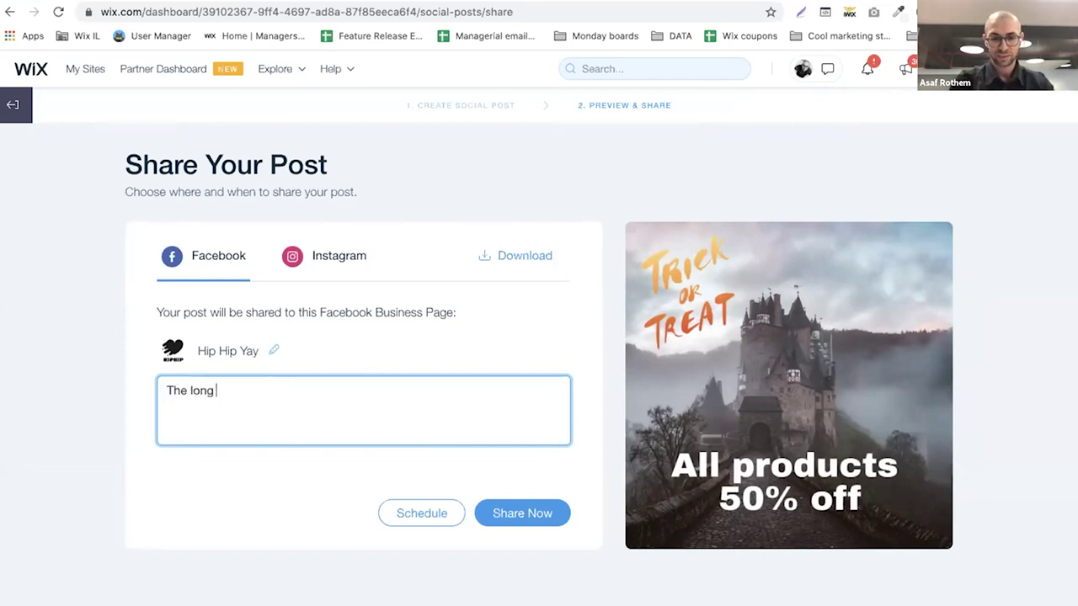
text(wait is over.)
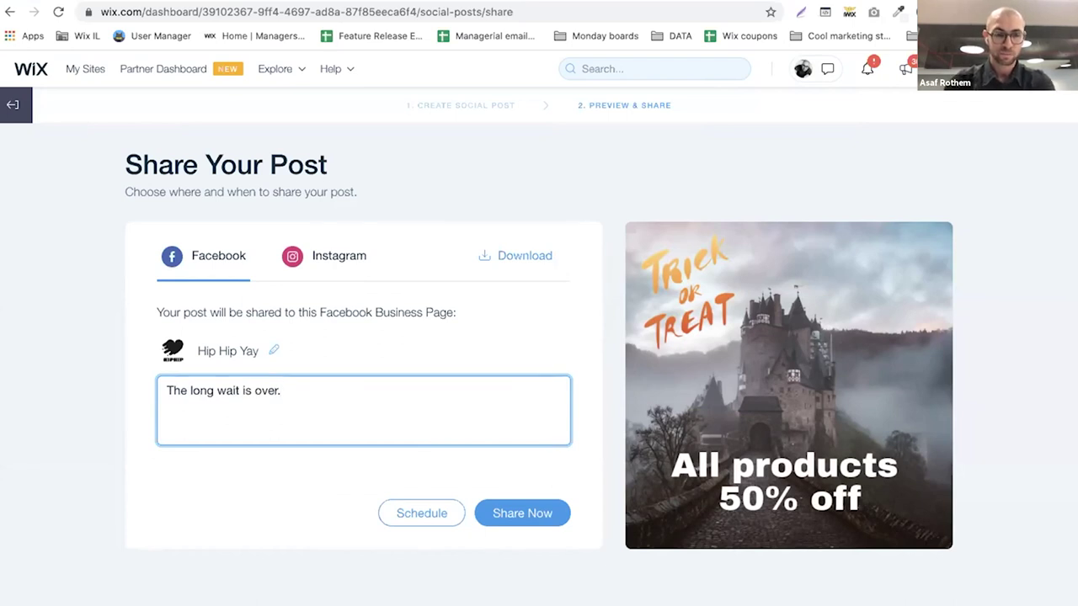
click(207, 528)
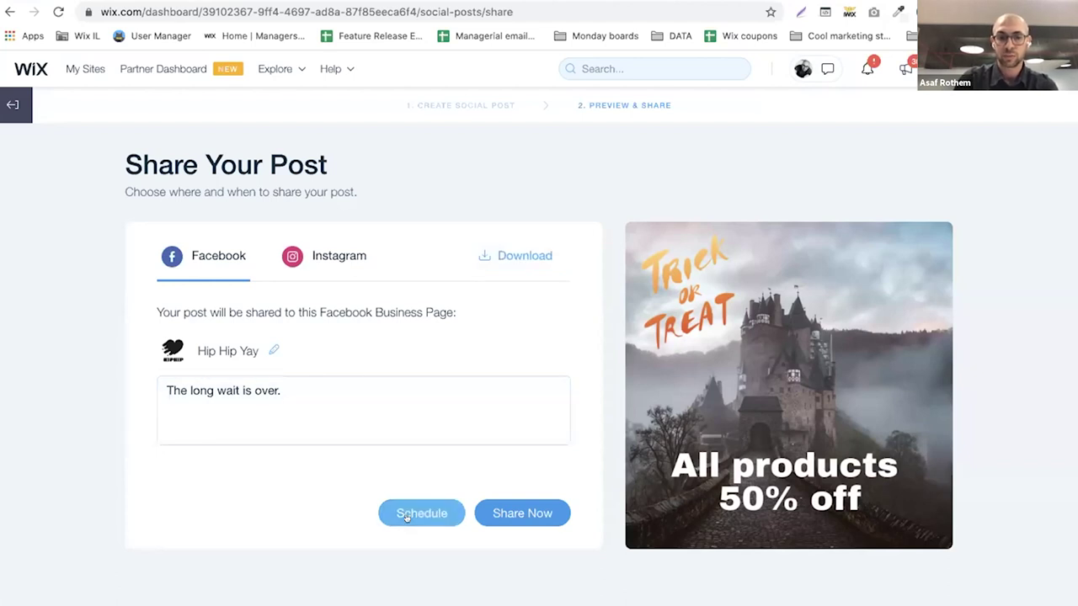
click(522, 513)
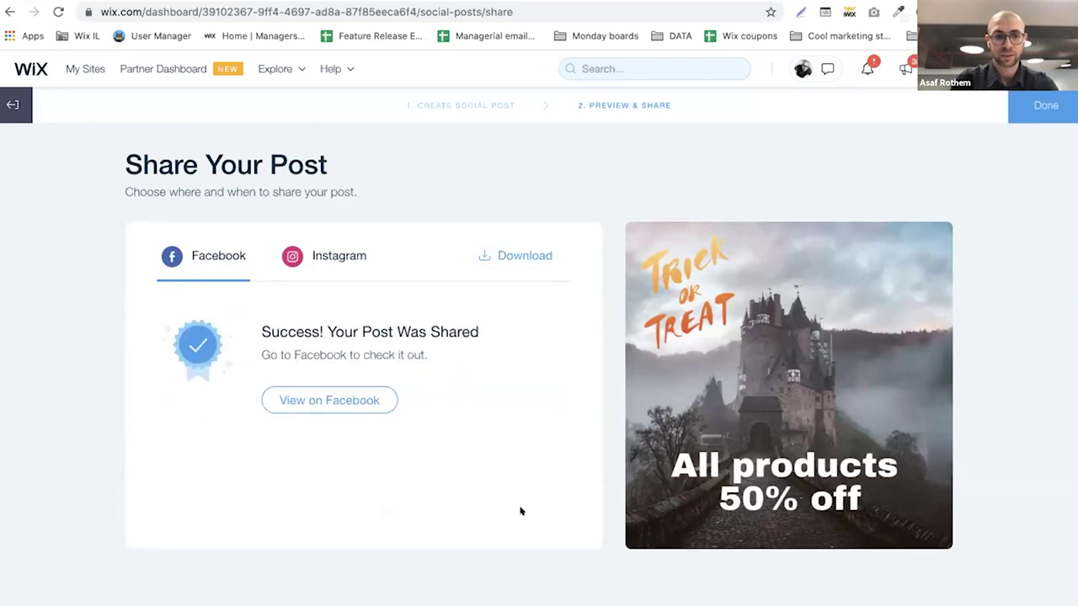
- Open the shared post on Facebook and examine its caption, image and reach options on the Hip Hip Yay page
click(328, 395)
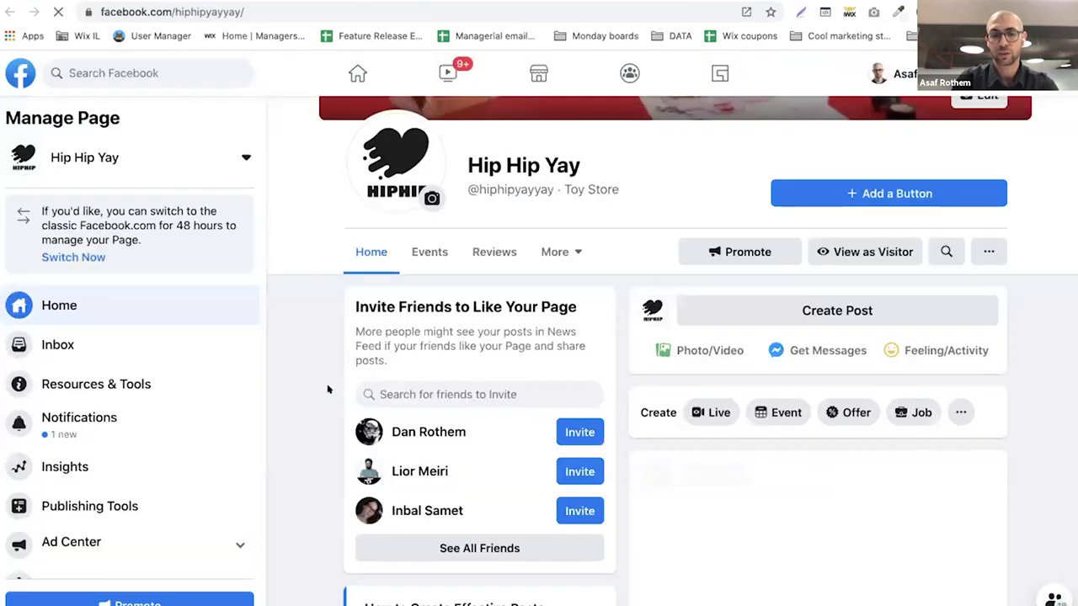
scroll(1007, 470, down, 2)
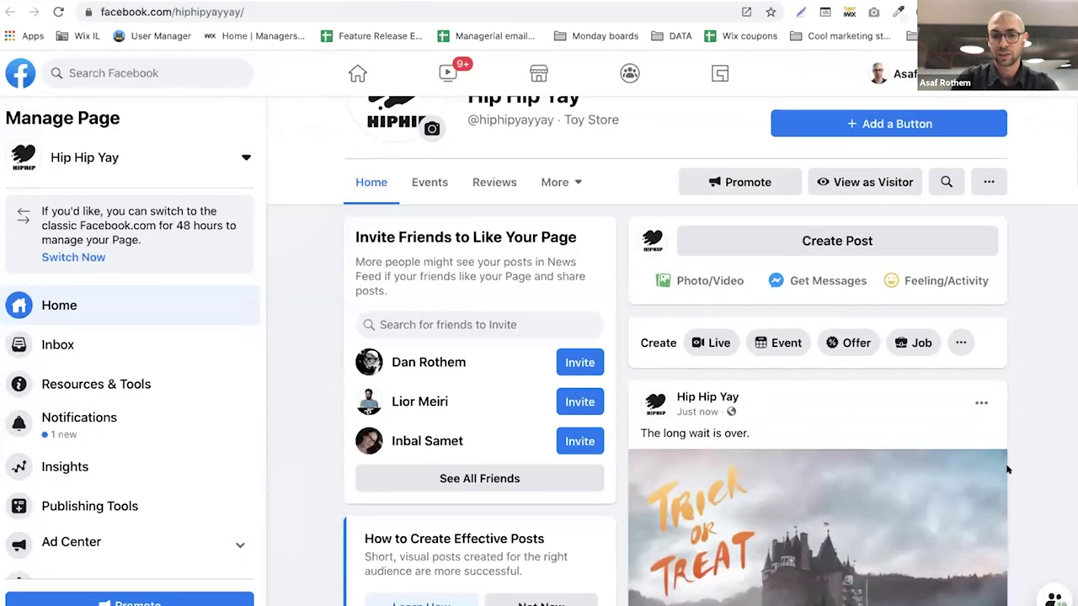
scroll(1037, 449, down, 3)
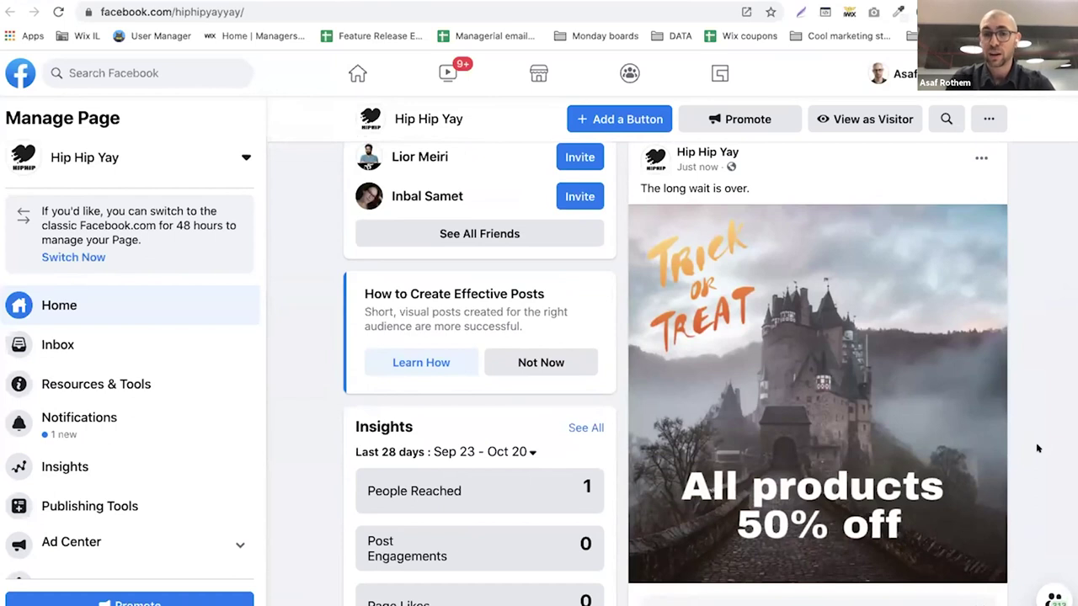
scroll(1038, 449, down, 2)
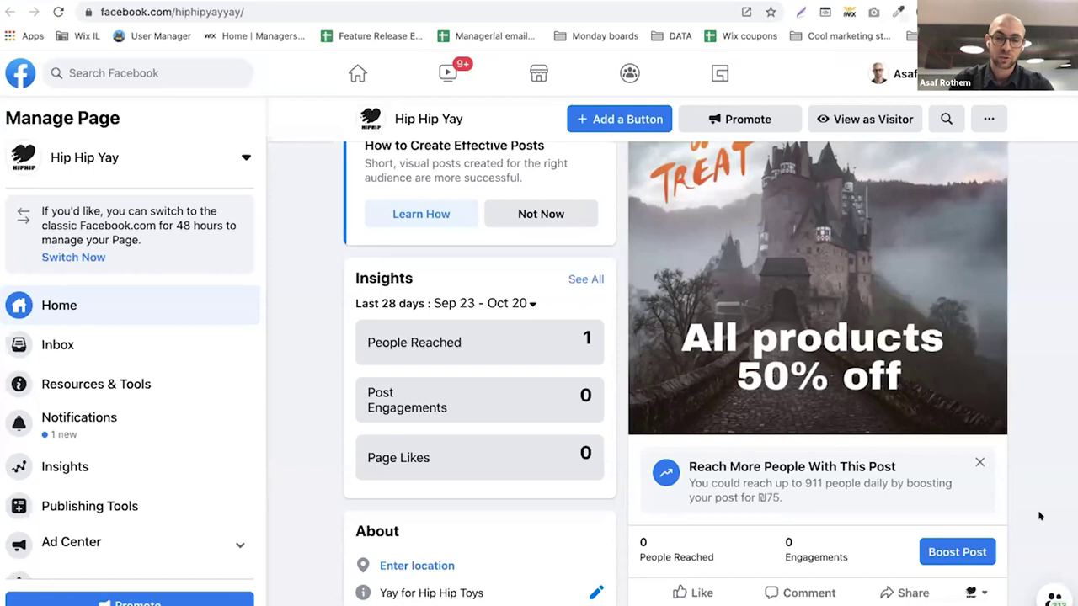
scroll(1039, 515, down, 1)
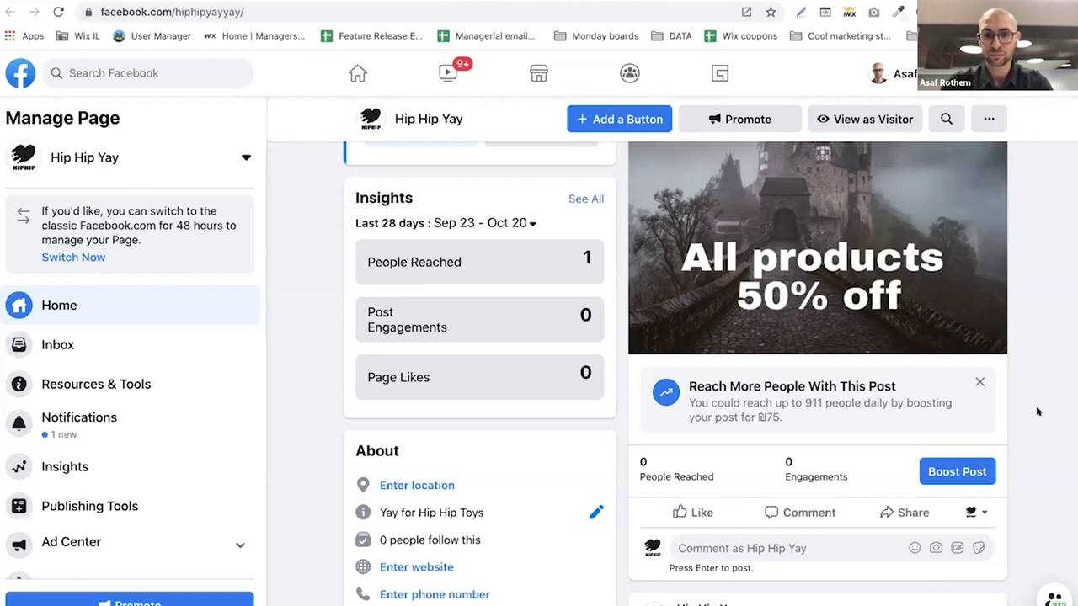
scroll(1039, 411, up, 2)
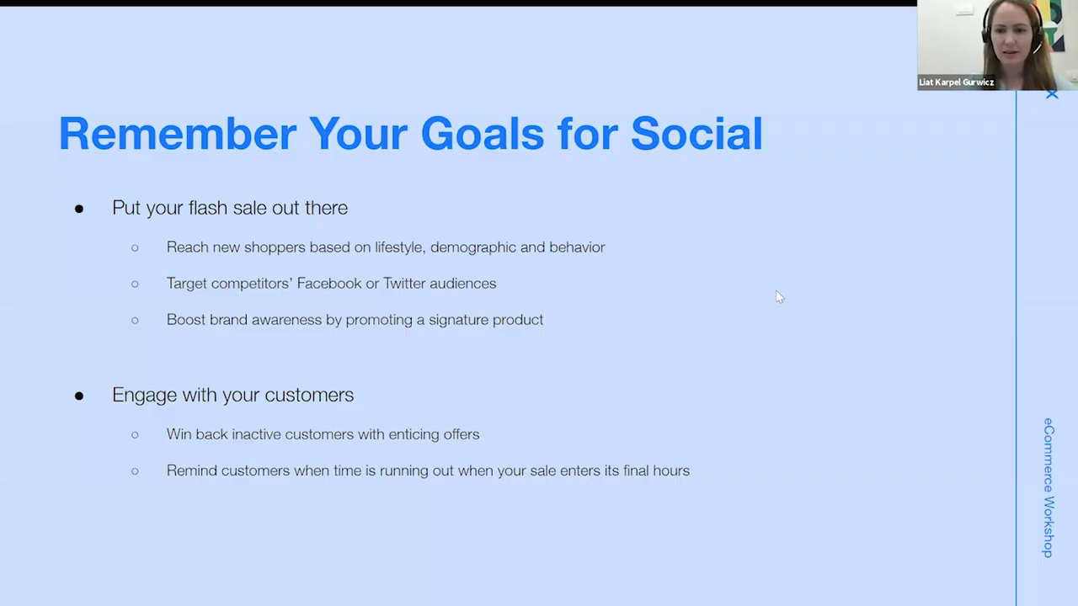
key(Right)
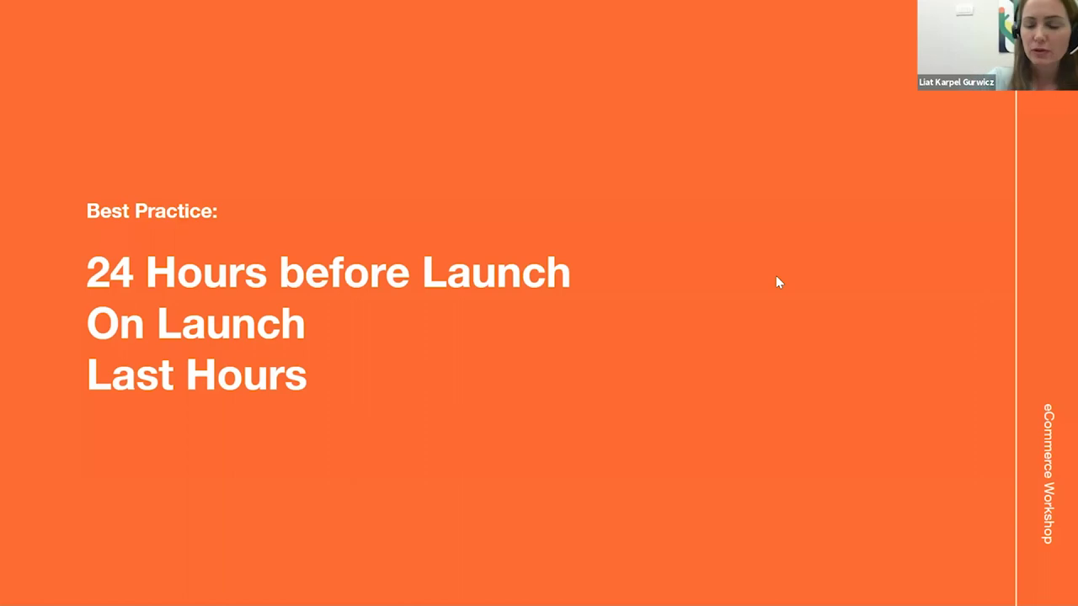